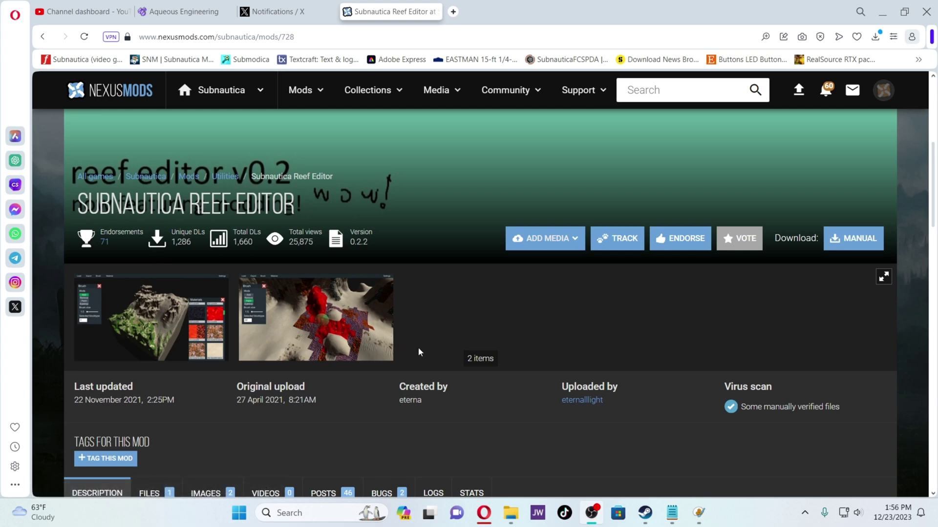
# Bring up the TerrainPatcher releases page, browse older releases, and return to latest v1.0.2 with TerrainPatcher.zip
pyautogui.scroll(-3, 522, 372)
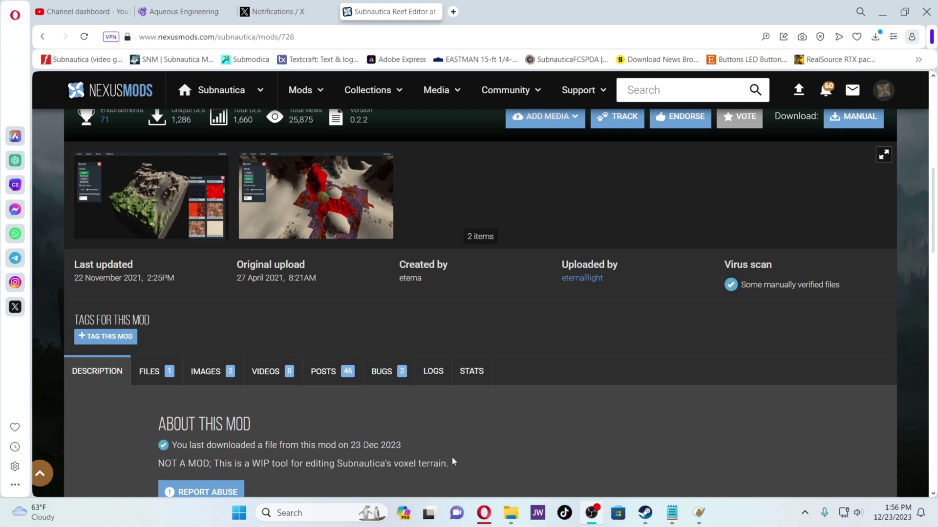
pyautogui.scroll(1, 452, 456)
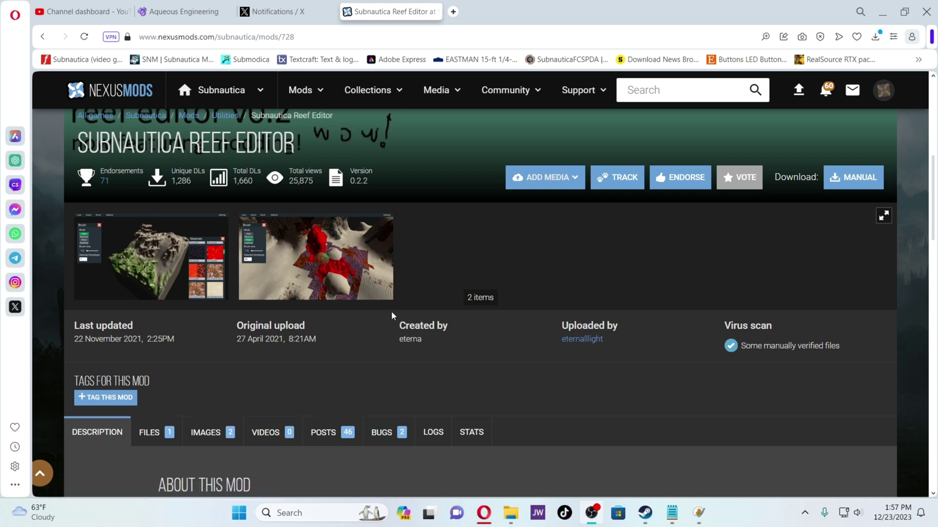
pyautogui.scroll(1, 391, 315)
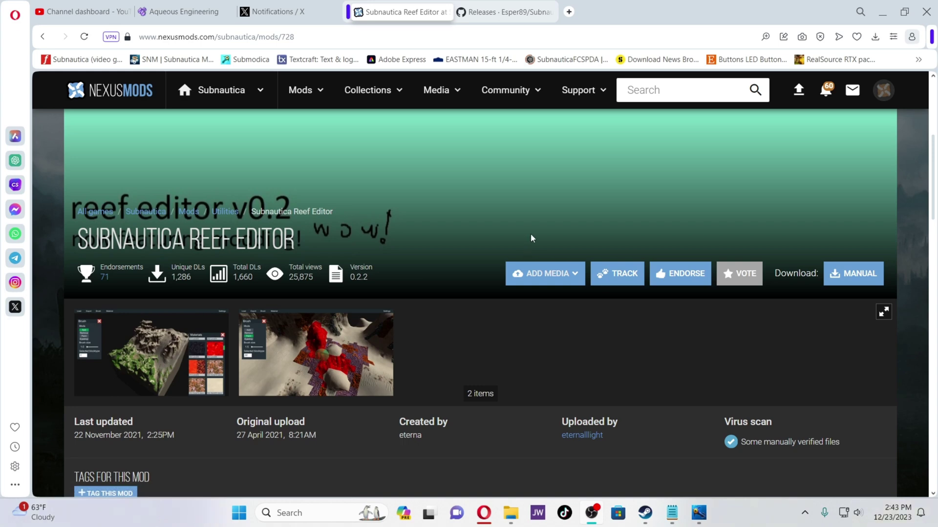
pyautogui.click(502, 14)
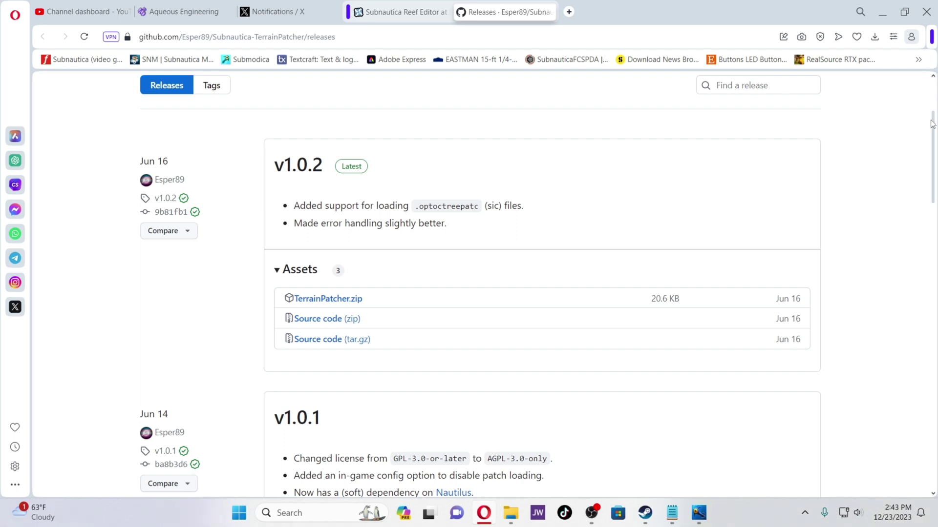
pyautogui.moveTo(933, 134); pyautogui.dragTo(935, 168)
pyautogui.scroll(-8, 850, 297)
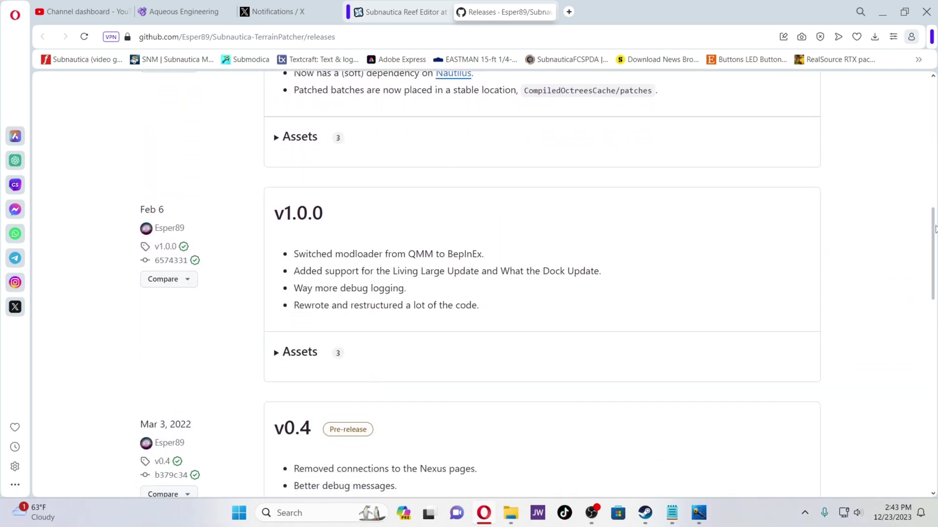
pyautogui.scroll(-1, 371, 440)
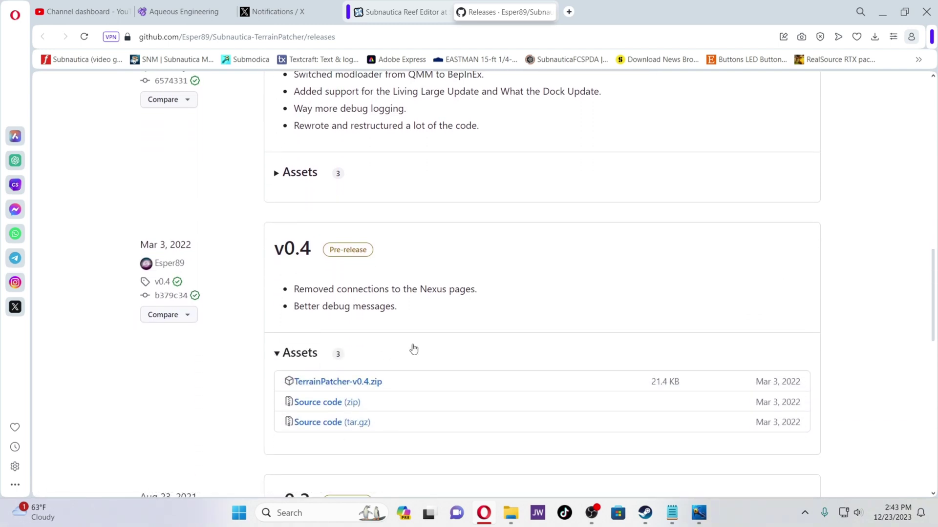
pyautogui.scroll(12, 932, 271)
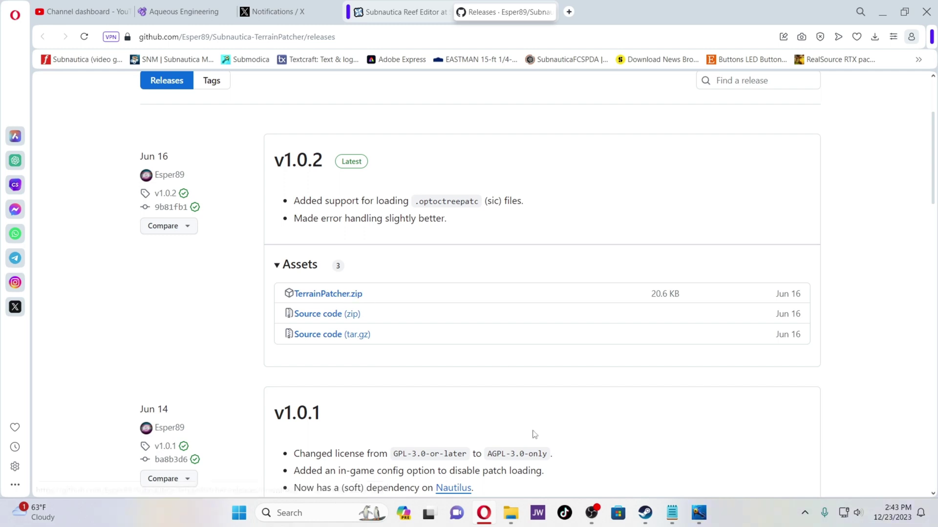
# Show the BepInEx plugins folder and highlight the Reef Editor and TerrainPatcher folders
pyautogui.click(512, 514)
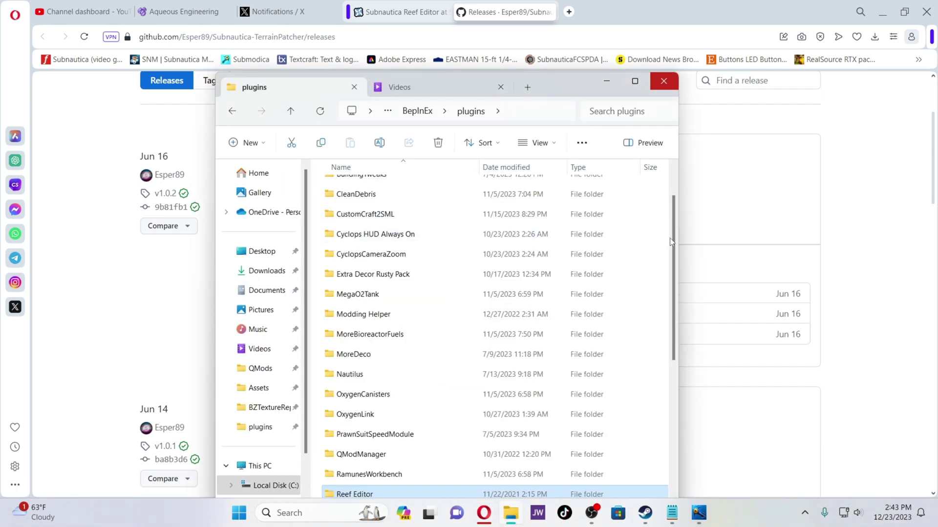
pyautogui.scroll(2, 642, 230)
pyautogui.scroll(-3, 346, 356)
pyautogui.click(355, 373)
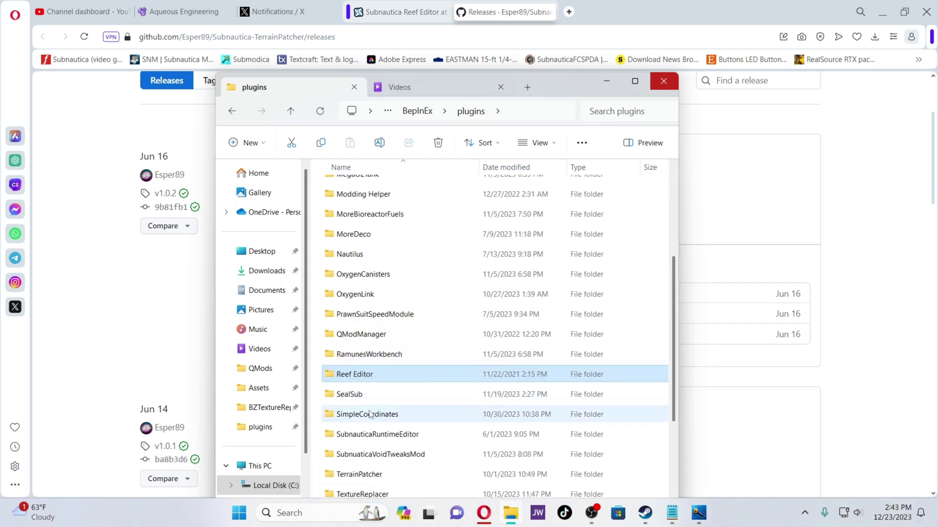
pyautogui.scroll(-1, 358, 391)
pyautogui.click(366, 416)
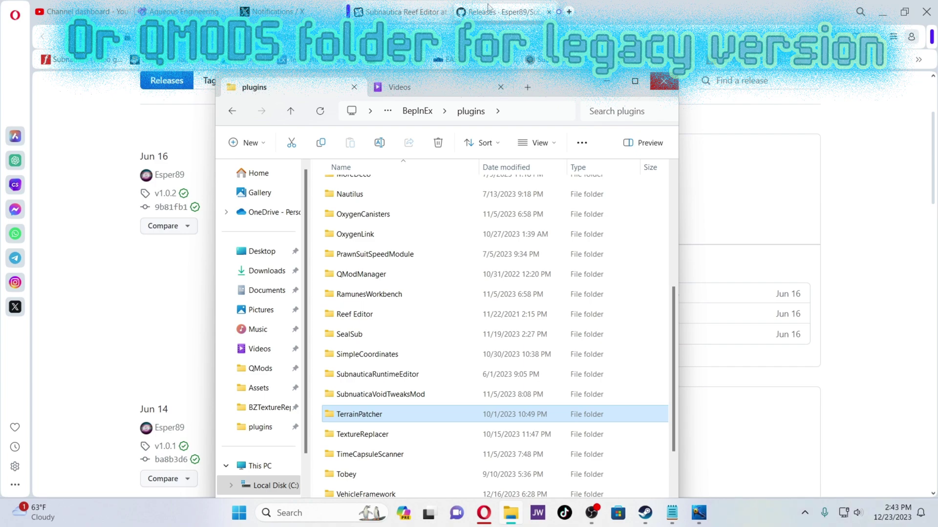
# Revisit the TerrainPatcher releases and Subnautica Reef Editor mod pages, then return to the plugins folder
pyautogui.click(503, 11)
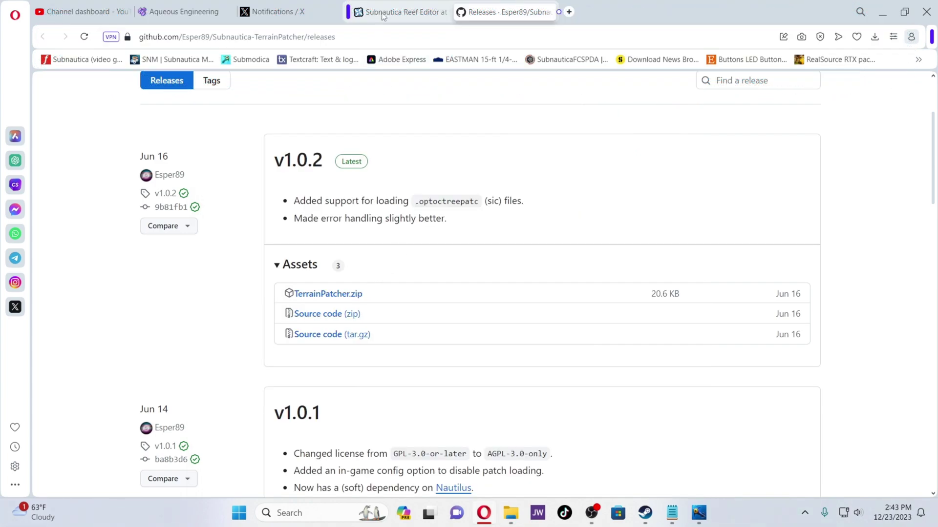
pyautogui.click(384, 15)
pyautogui.scroll(-1, 235, 230)
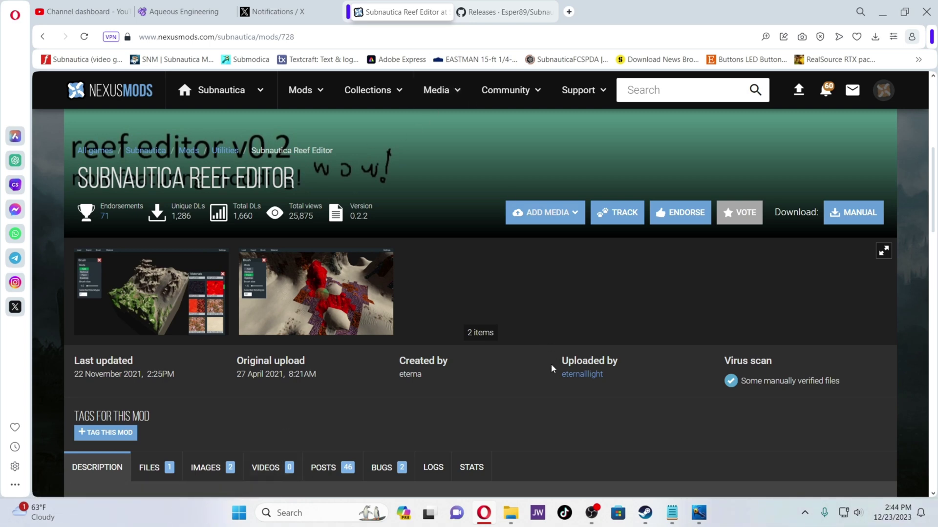
pyautogui.click(515, 523)
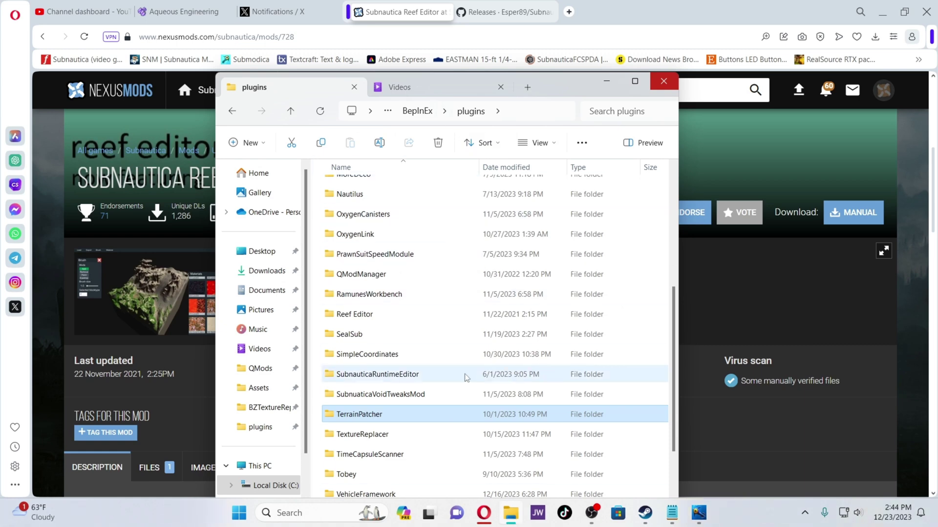
# Go up to the Subnautica game folder, into BepInEx\plugins\Reef Editor, and launch Subnautica Reef Editor.exe
pyautogui.click(294, 114)
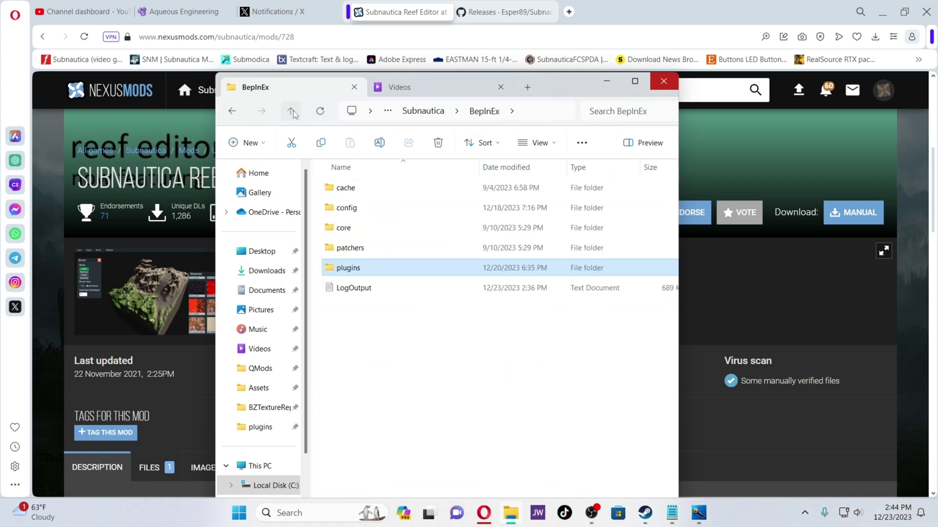
pyautogui.click(295, 114)
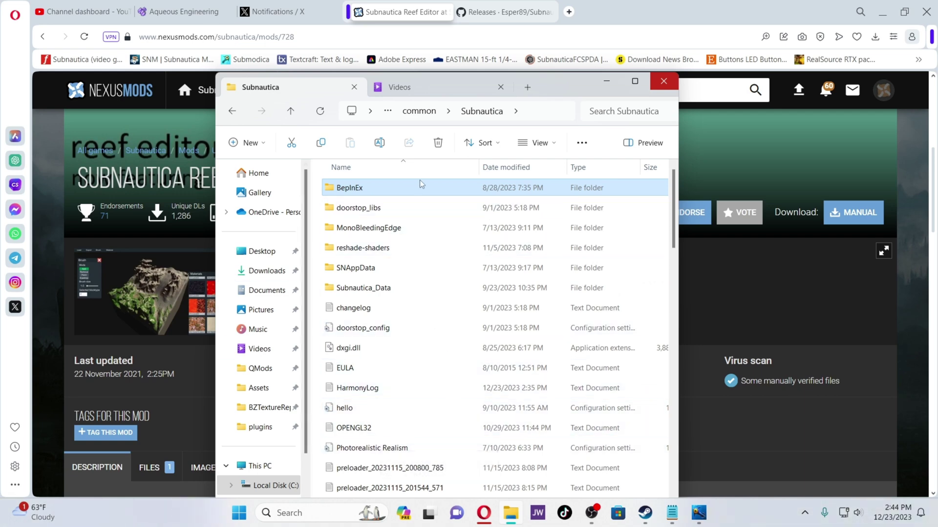
pyautogui.doubleClick(353, 191)
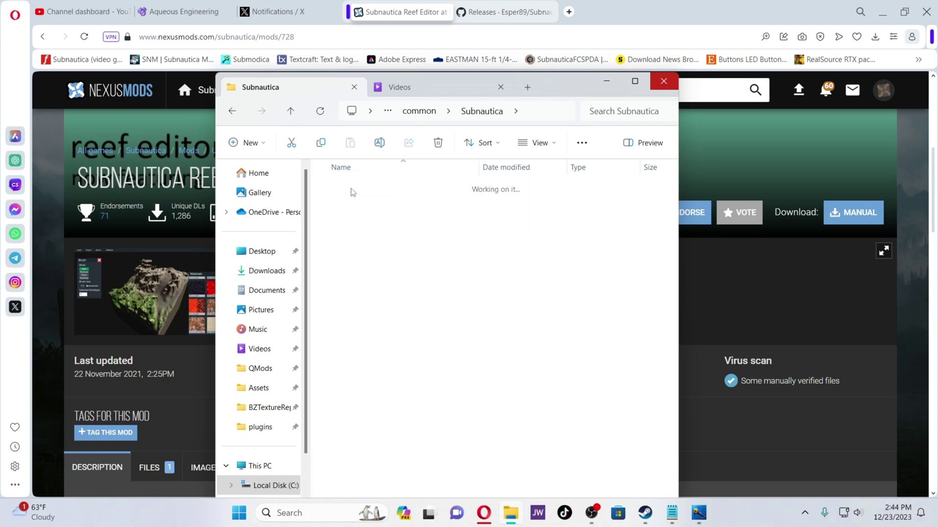
pyautogui.doubleClick(353, 272)
pyautogui.scroll(-2, 398, 323)
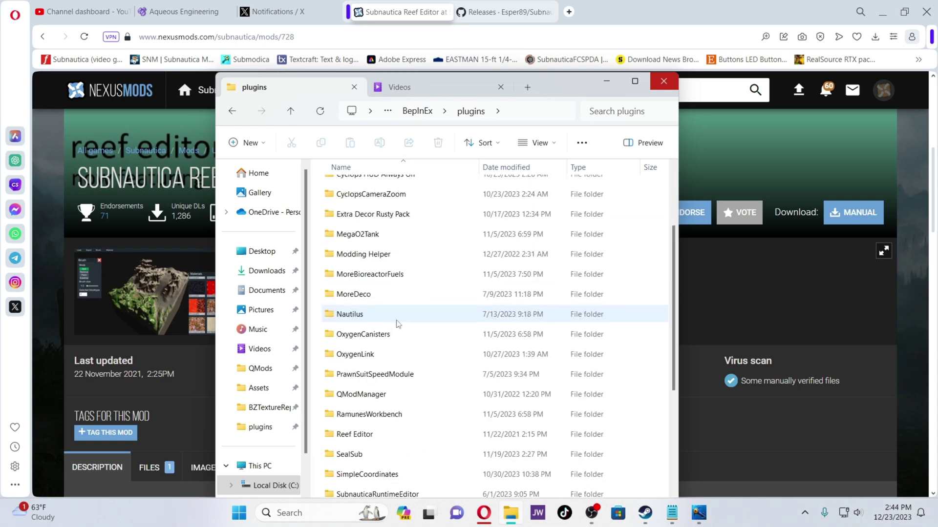
pyautogui.scroll(-2, 383, 446)
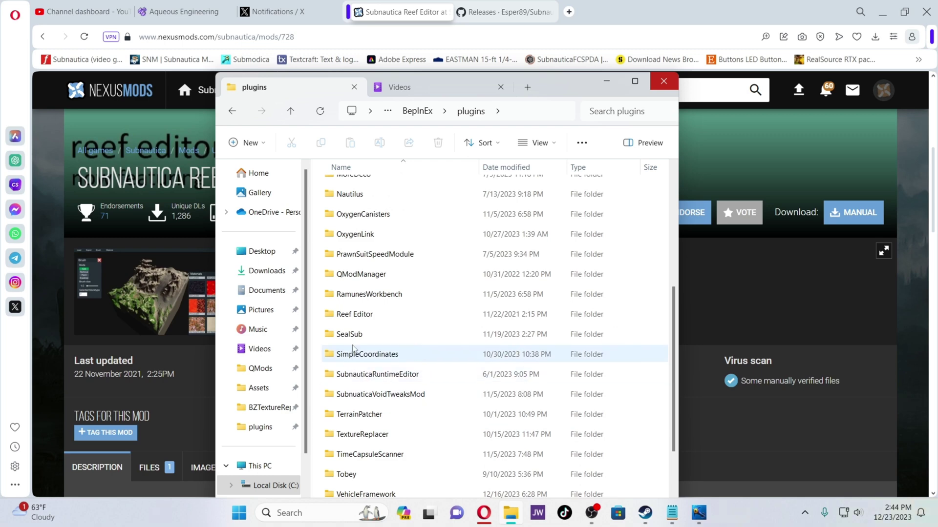
pyautogui.doubleClick(354, 315)
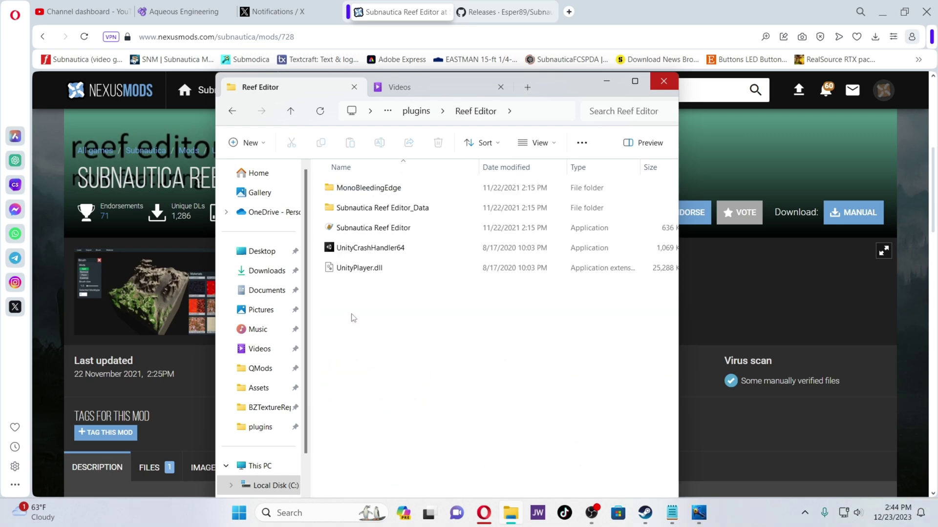
pyautogui.doubleClick(361, 228)
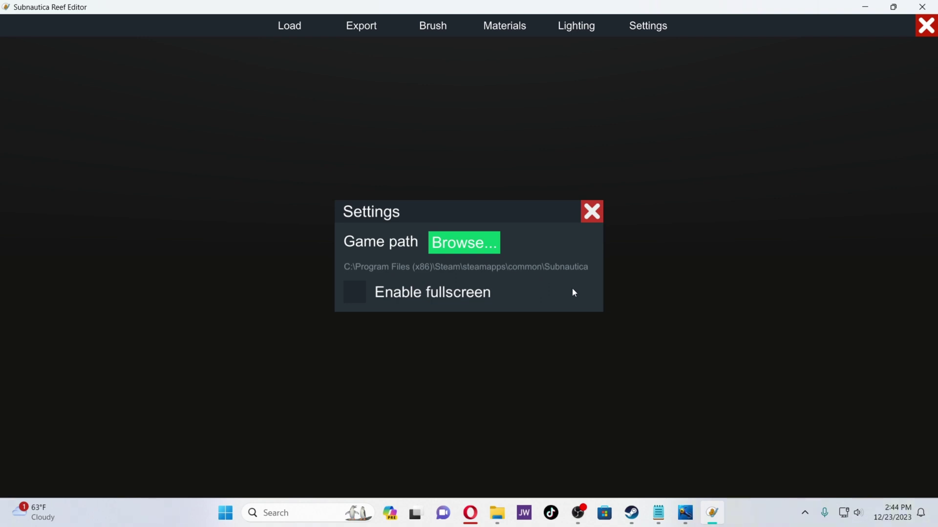
# In the game-path folder picker, climb from Reef Editor_Data up to Program Files (x86)
pyautogui.click(450, 249)
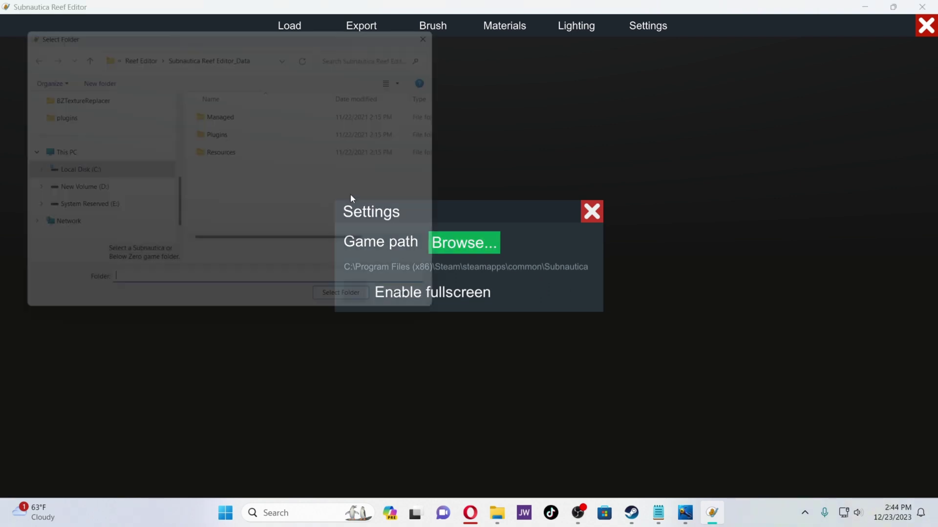
pyautogui.click(77, 49)
pyautogui.click(76, 49)
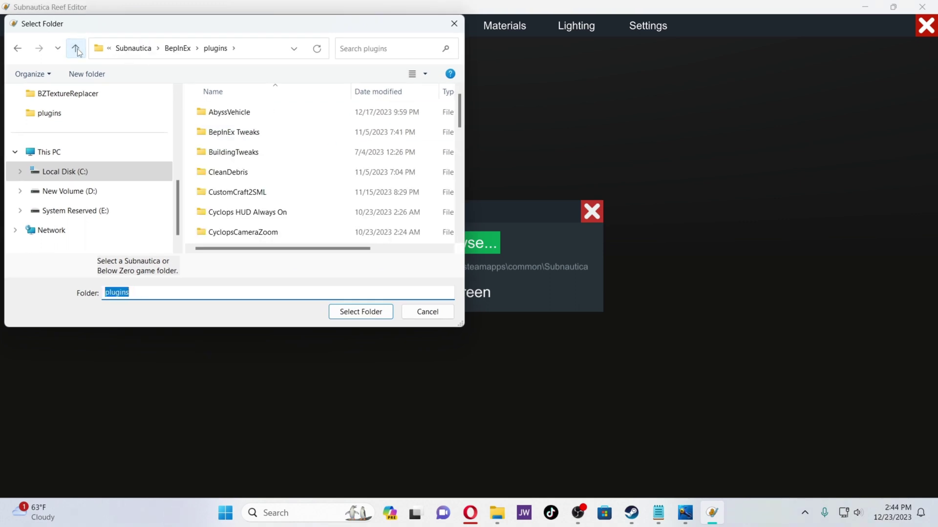
pyautogui.click(76, 49)
pyautogui.click(76, 49)
pyautogui.click(76, 48)
pyautogui.click(77, 49)
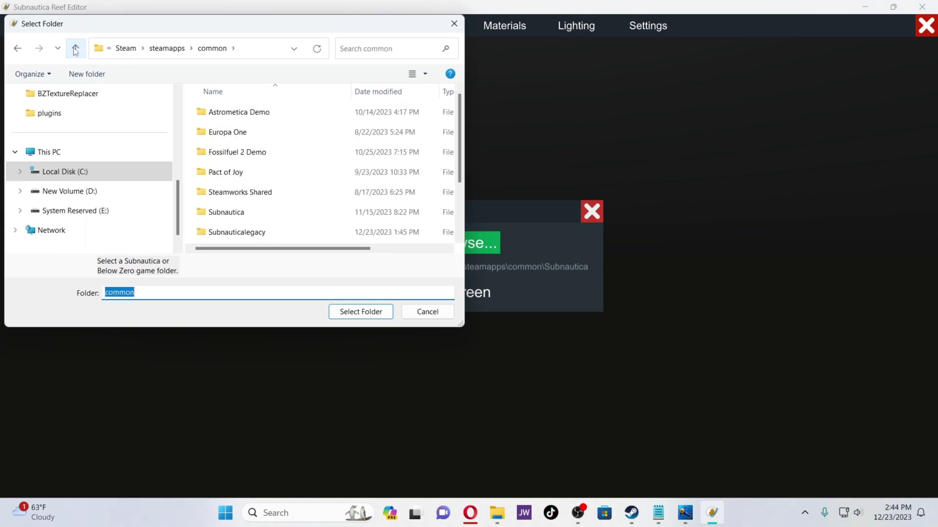
pyautogui.click(76, 49)
pyautogui.click(76, 49)
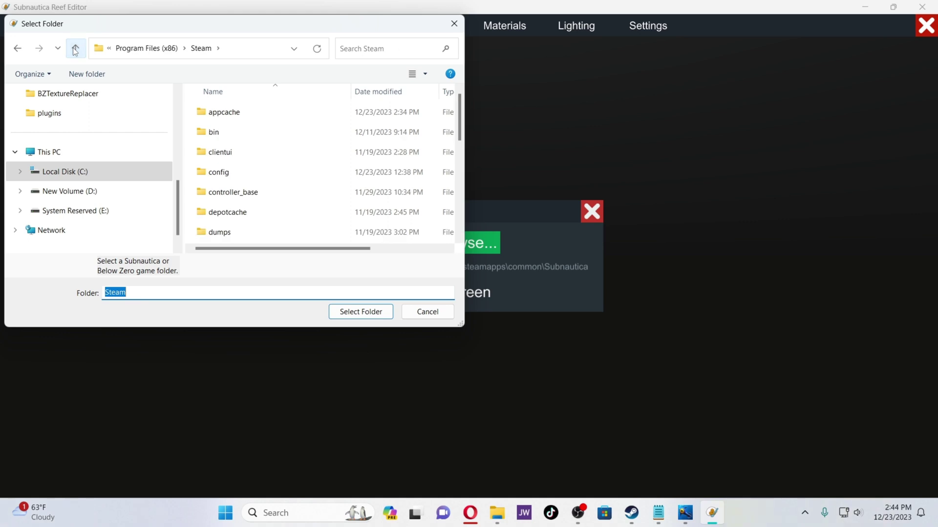
pyautogui.click(75, 49)
# Open Steam > steamapps > common and select the Subnautica folder as the game path
pyautogui.scroll(-15, 256, 223)
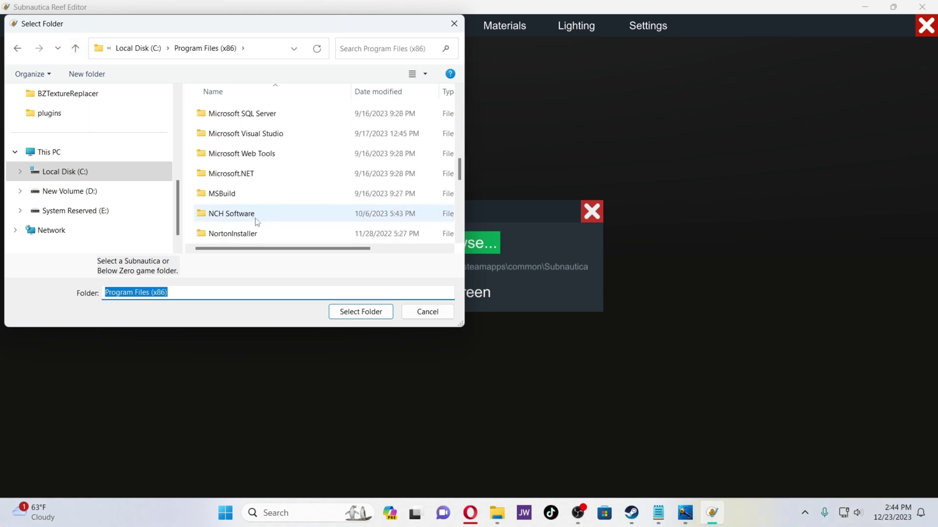
pyautogui.scroll(4, 255, 222)
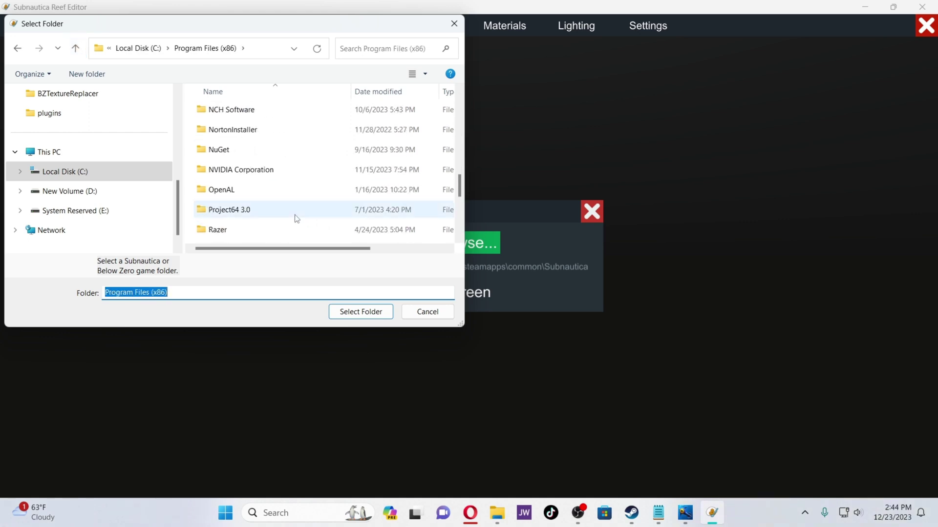
pyautogui.scroll(-2, 288, 212)
pyautogui.doubleClick(241, 154)
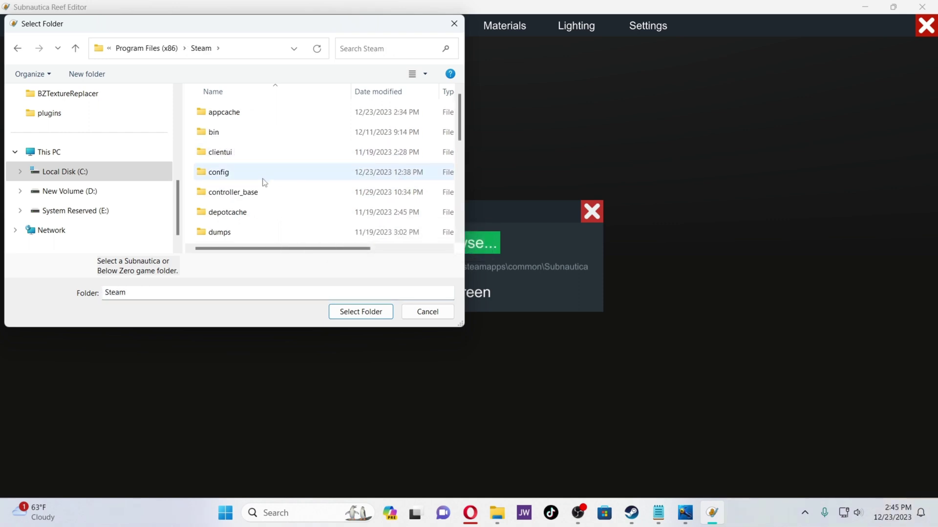
pyautogui.scroll(-4, 246, 183)
pyautogui.doubleClick(226, 155)
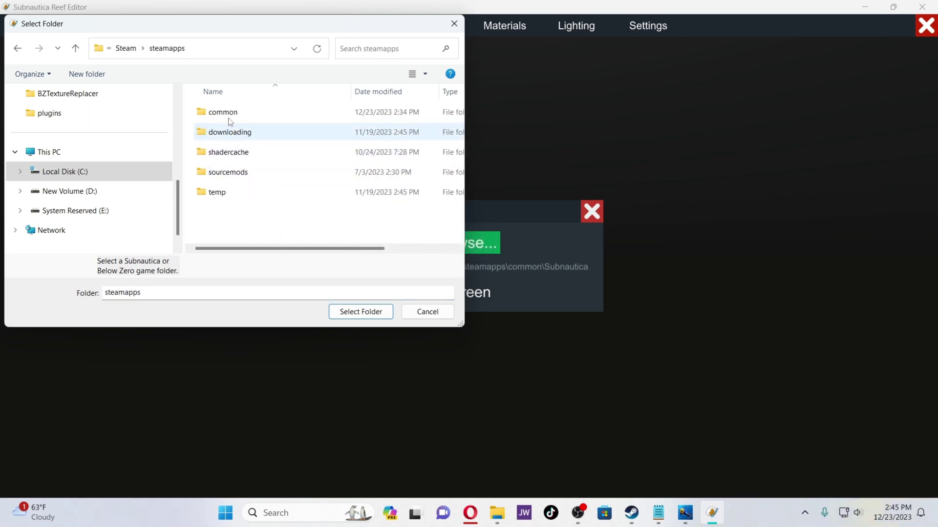
pyautogui.doubleClick(223, 113)
pyautogui.scroll(-2, 272, 181)
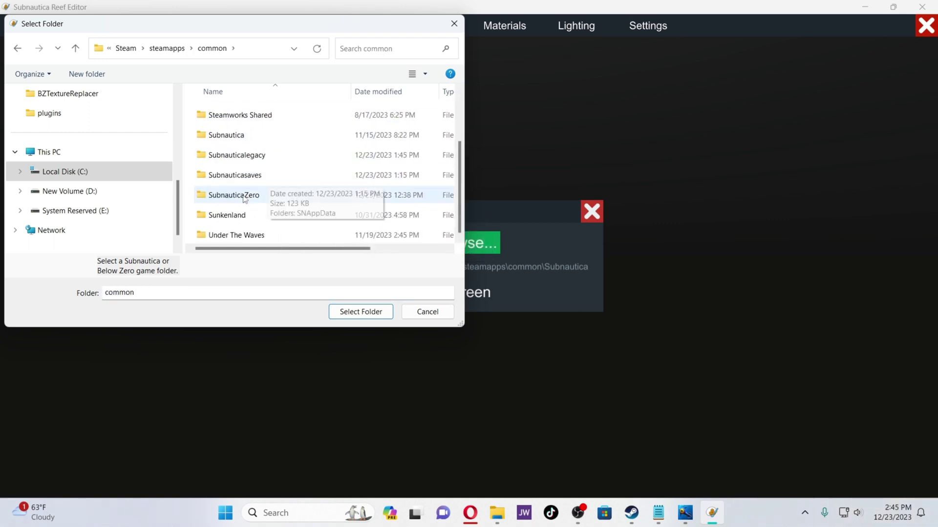
pyautogui.click(229, 137)
pyautogui.click(376, 309)
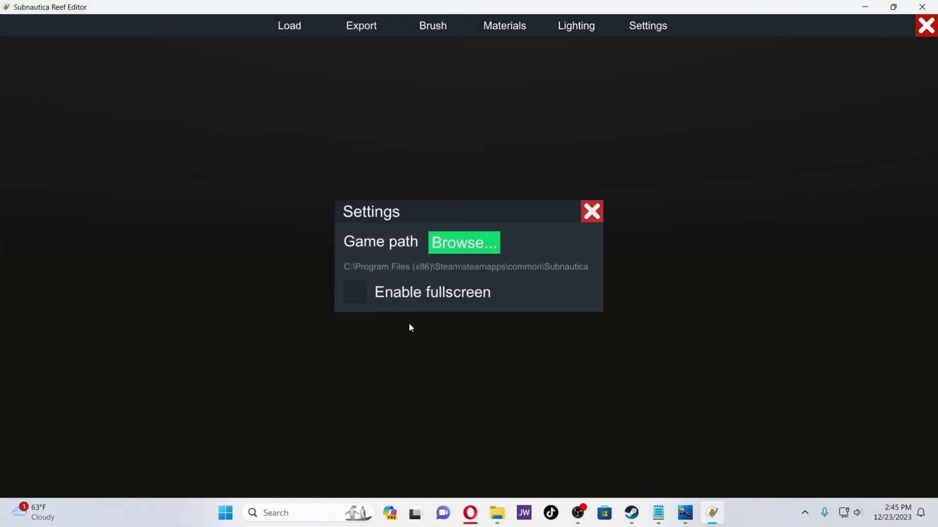
# Close Settings and load the Subnautica materials into the Materials library
pyautogui.click(591, 220)
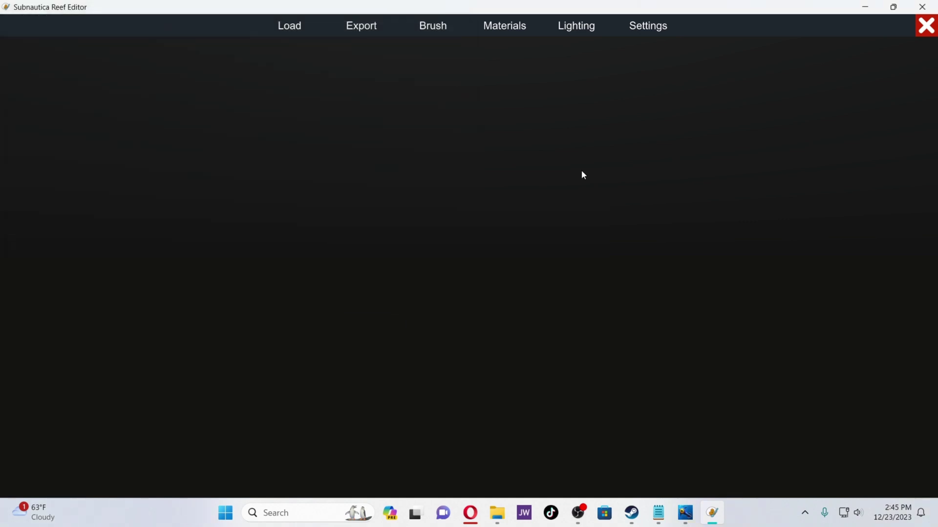
pyautogui.click(503, 29)
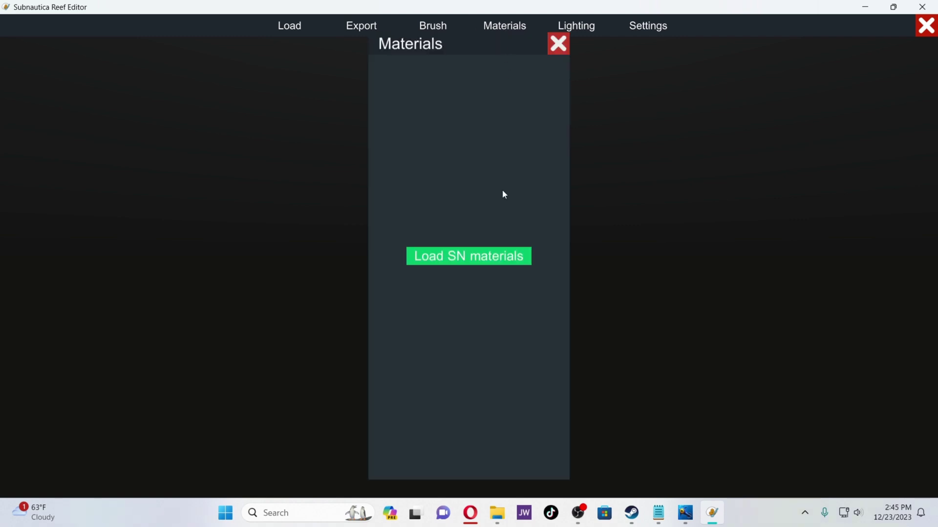
pyautogui.click(481, 264)
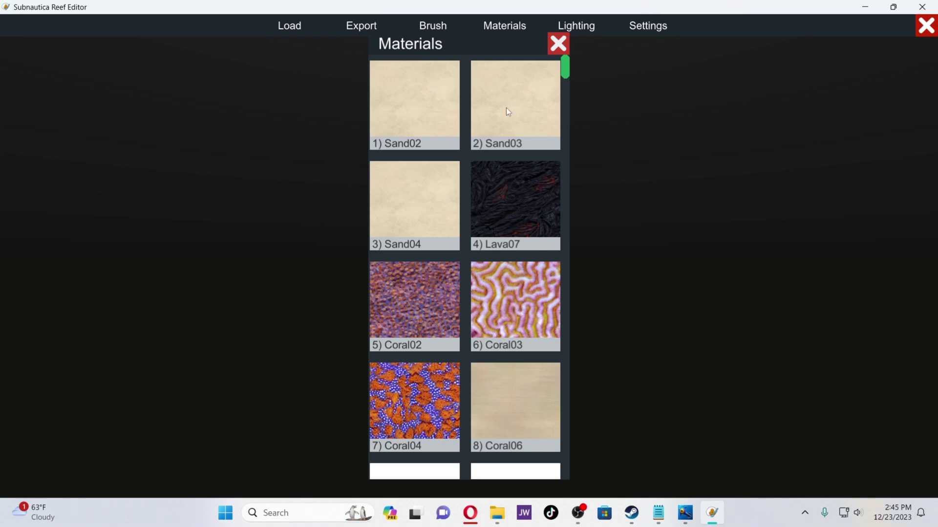
# Scroll through the material tiles and dock the Materials panel on the left edge
pyautogui.moveTo(569, 72); pyautogui.dragTo(572, 101)
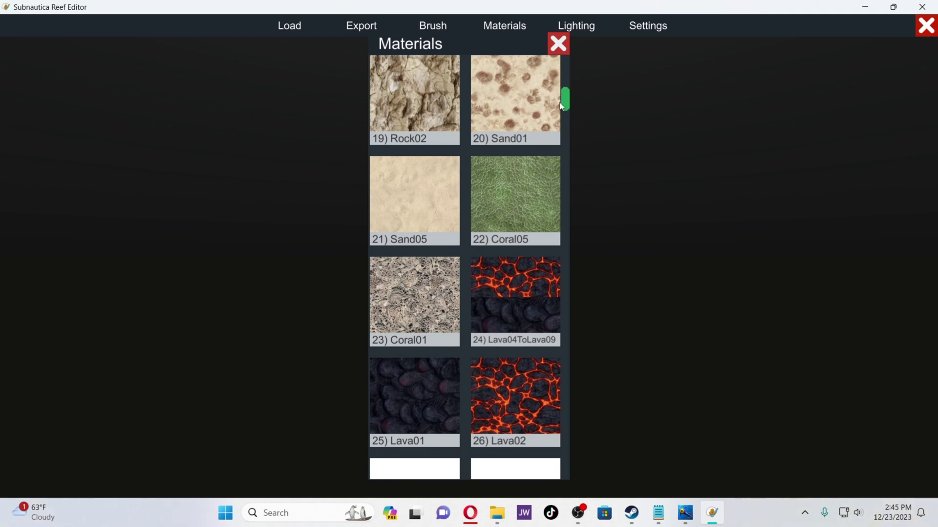
pyautogui.moveTo(565, 103); pyautogui.dragTo(566, 107)
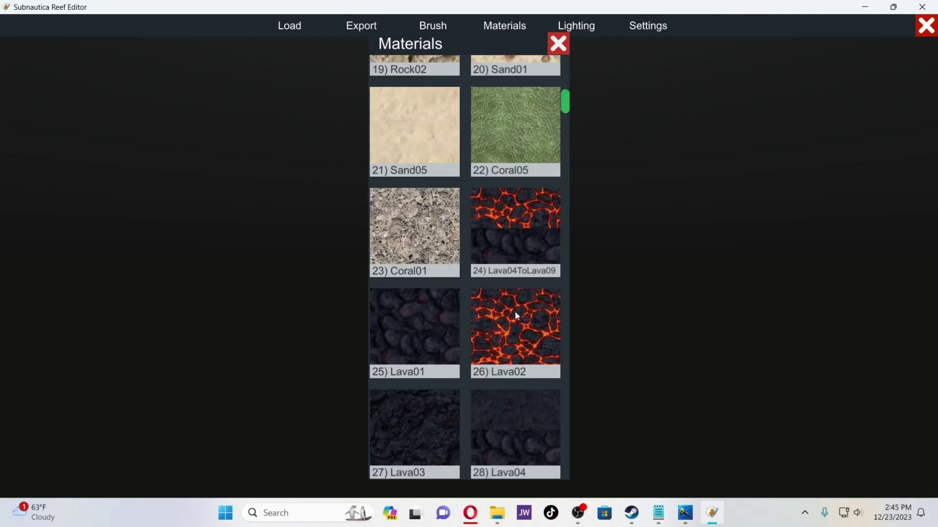
pyautogui.moveTo(567, 108); pyautogui.dragTo(566, 180)
pyautogui.scroll(-2, 562, 154)
pyautogui.scroll(10, 561, 153)
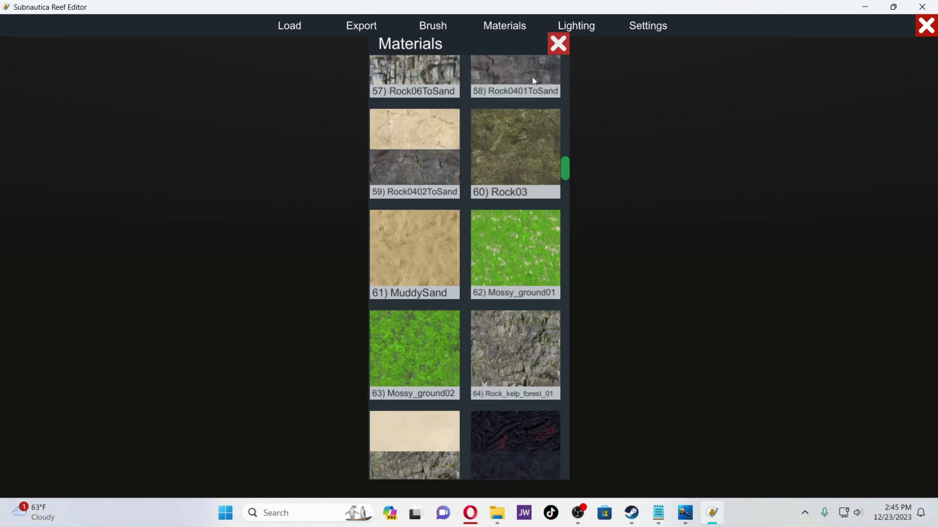
pyautogui.moveTo(408, 51); pyautogui.dragTo(160, 59)
# In the running Subnautica game, show the F1 debug info with the current batch, then pause and leave
pyautogui.moveTo(686, 513)
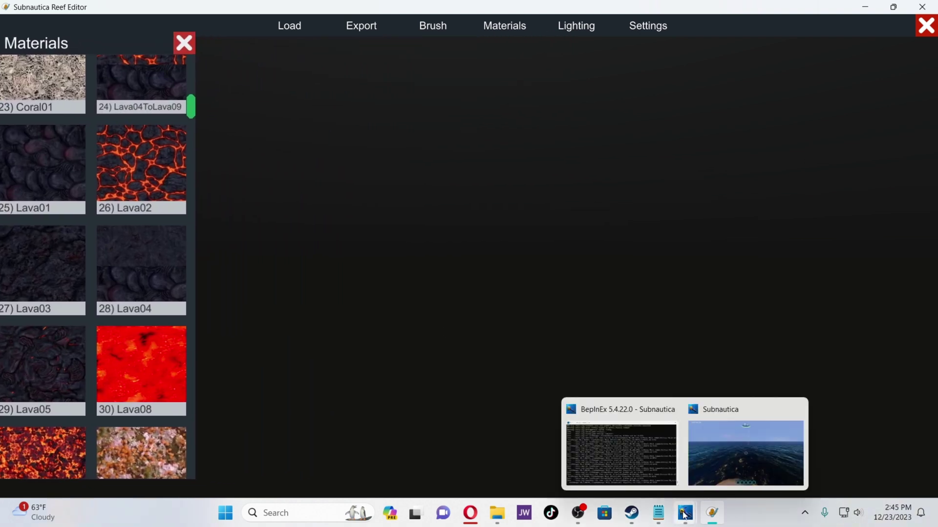
pyautogui.click(747, 449)
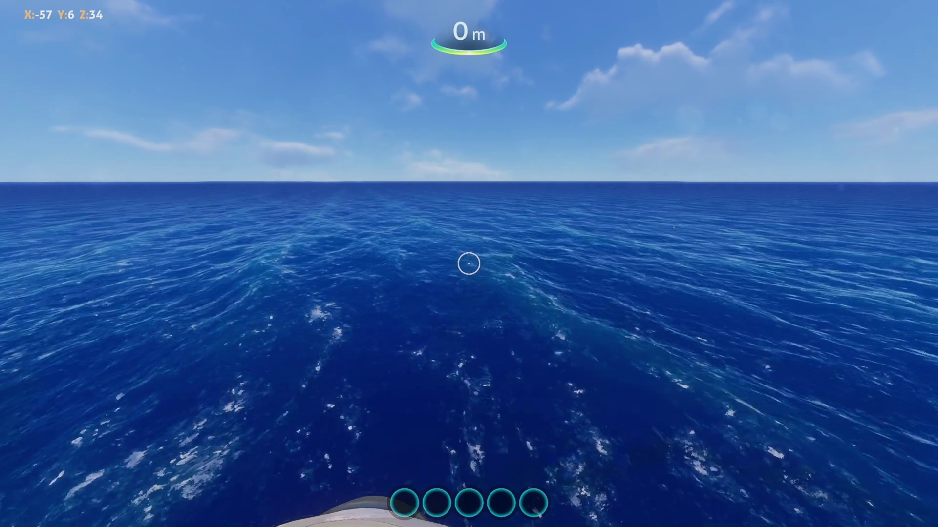
pyautogui.press('F1')
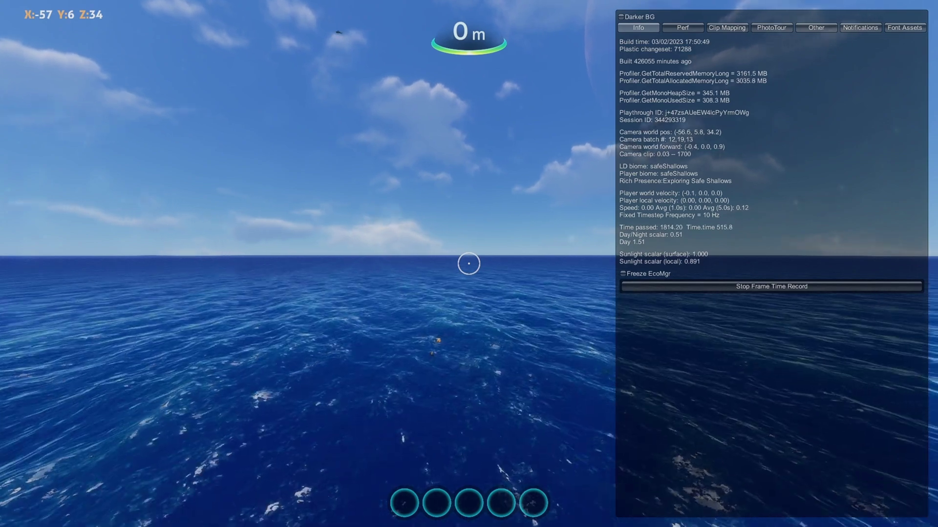
pyautogui.press('Escape')
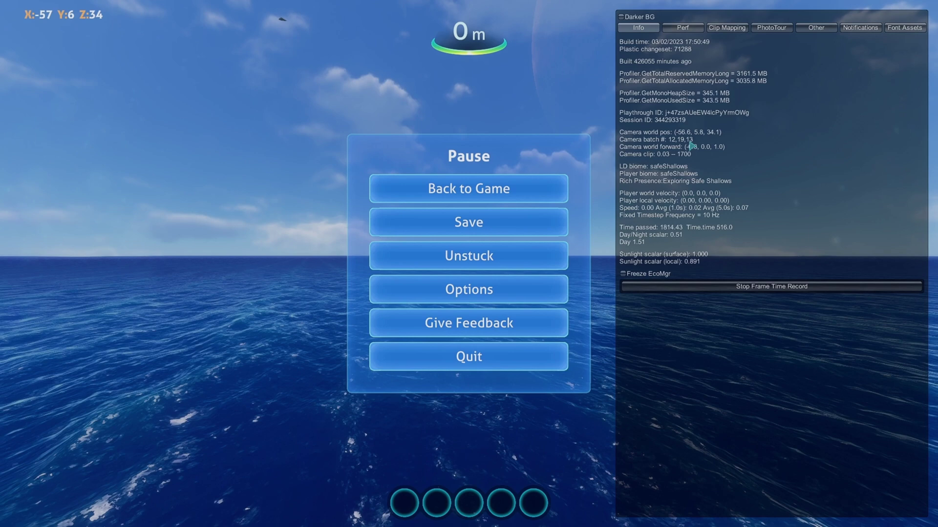
pyautogui.press('super')
# Back in Reef Editor, load terrain batch 12 18 13 through the Load Batch dialog
pyautogui.click(711, 512)
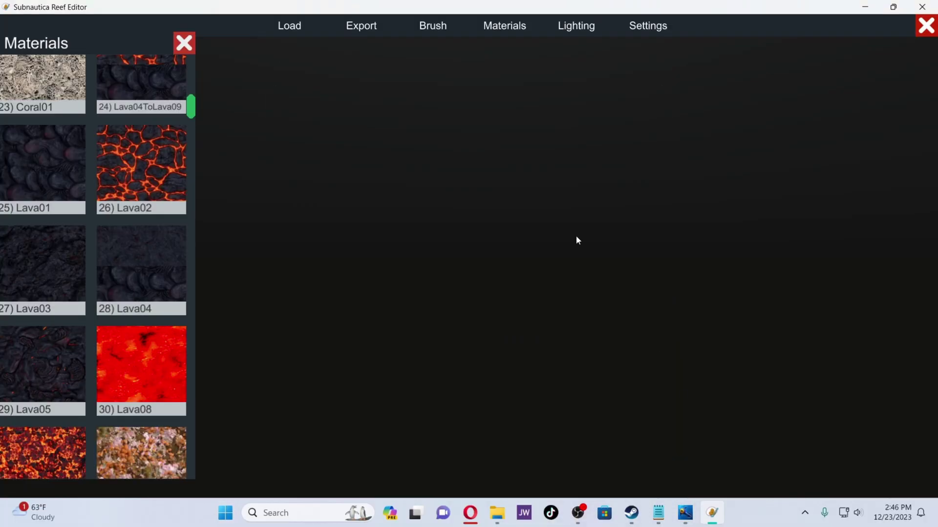
pyautogui.click(290, 30)
pyautogui.click(394, 277)
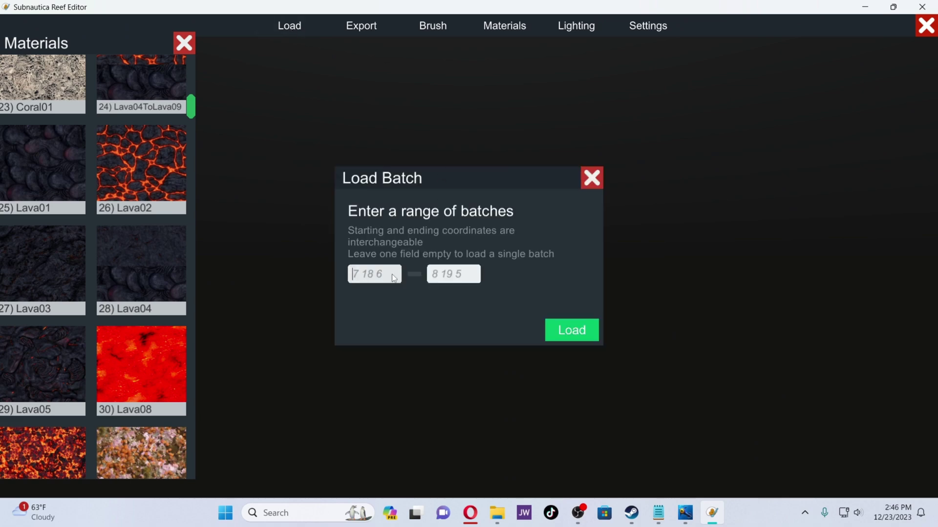
pyautogui.write('12 18 13')
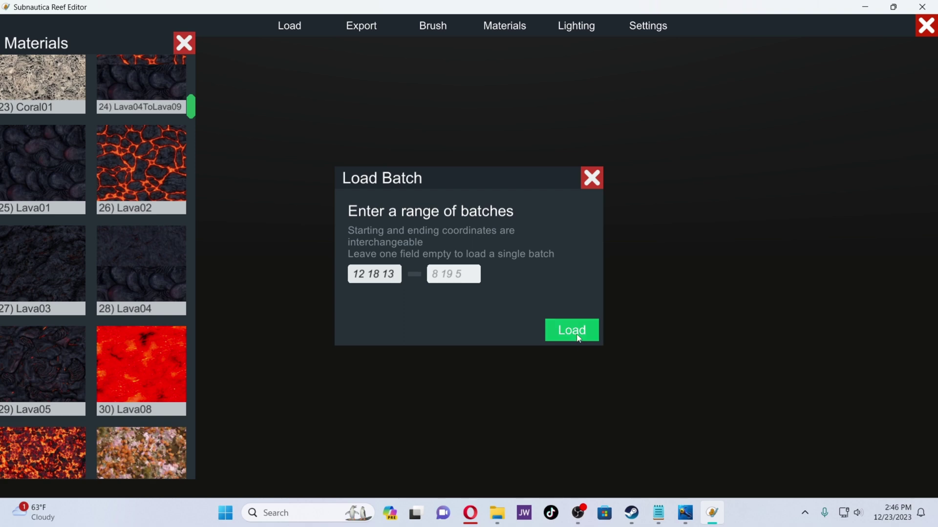
pyautogui.click(578, 338)
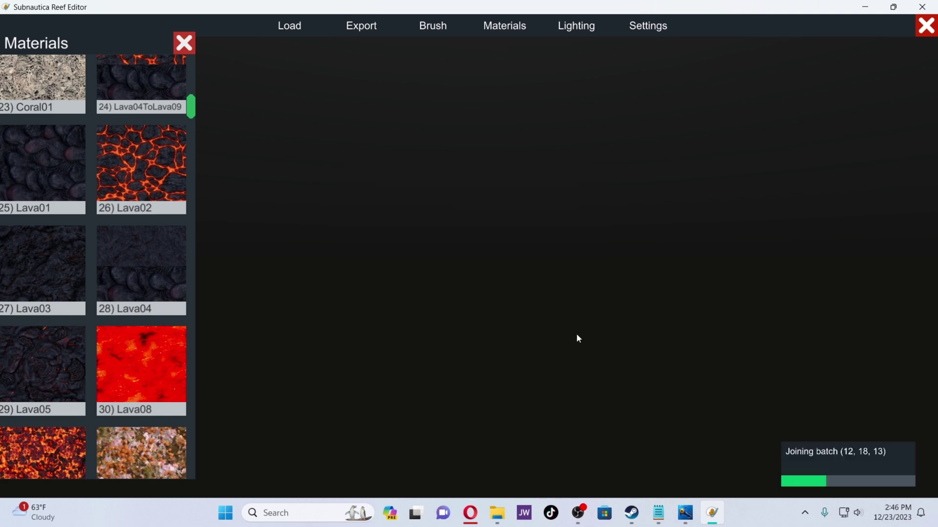
# Orbit the camera around the loaded batch to a near top-down view of the terrain
pyautogui.scroll(3, 504, 193)
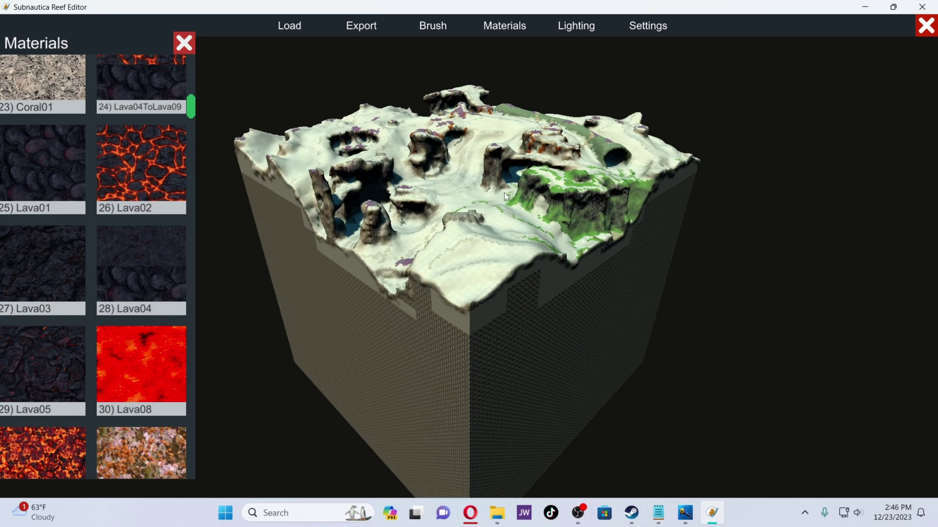
pyautogui.moveTo(538, 130); pyautogui.dragTo(441, 136, button='middle')
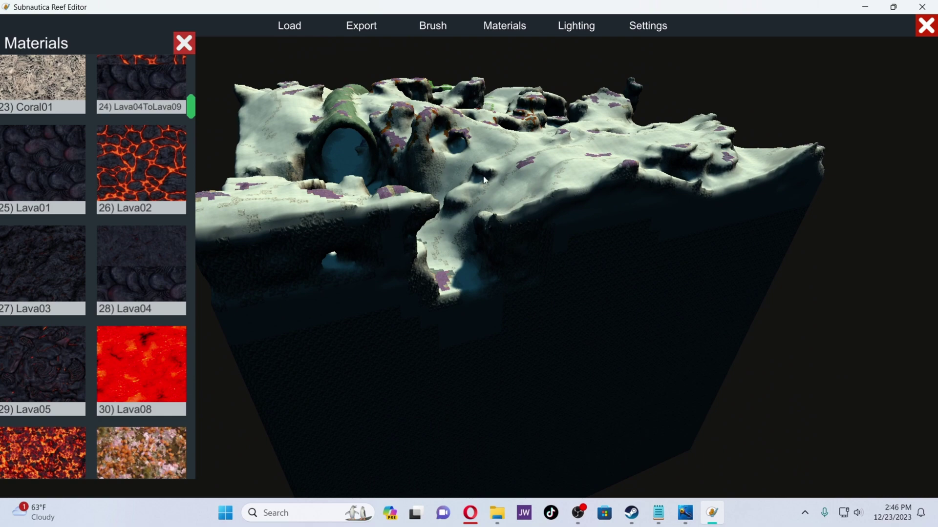
pyautogui.scroll(-4, 484, 178)
pyautogui.scroll(4, 485, 175)
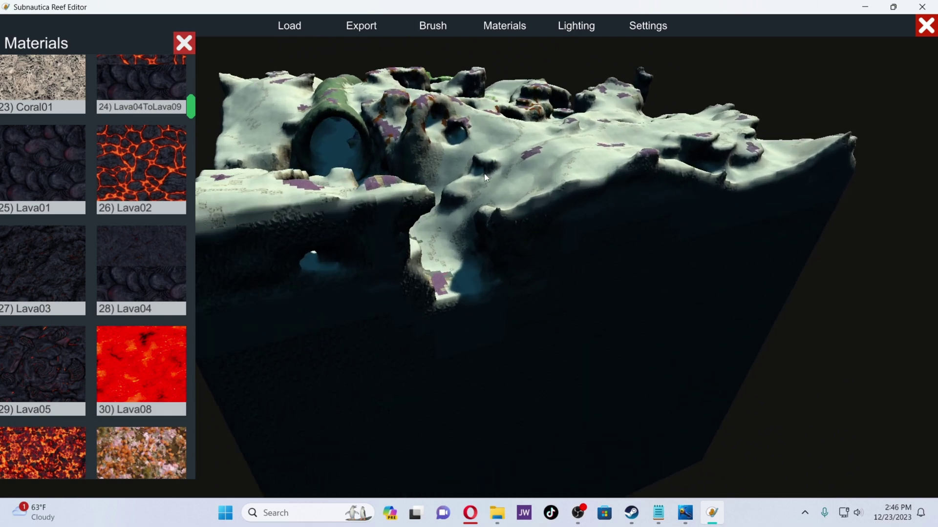
pyautogui.scroll(3, 486, 178)
pyautogui.scroll(-3, 497, 163)
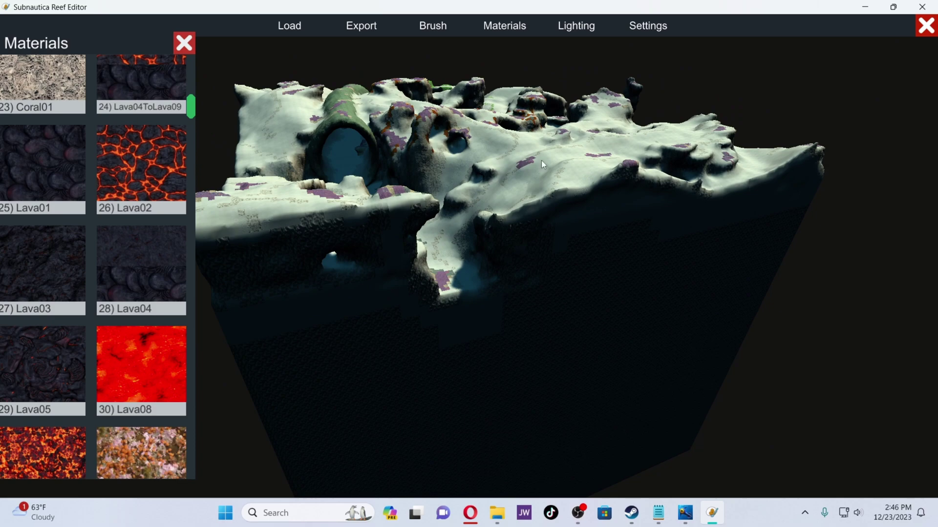
pyautogui.moveTo(546, 170); pyautogui.dragTo(543, 188, button='middle')
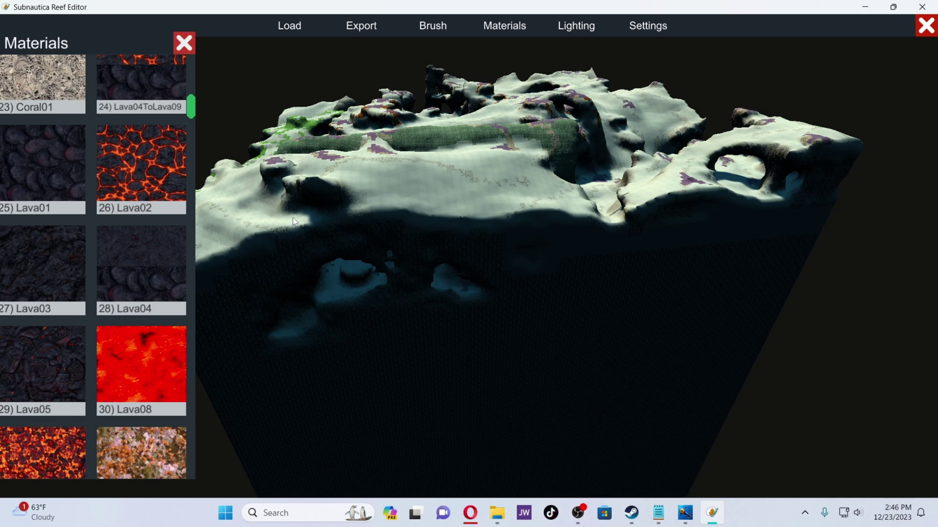
pyautogui.moveTo(292, 218); pyautogui.dragTo(431, 187, button='middle')
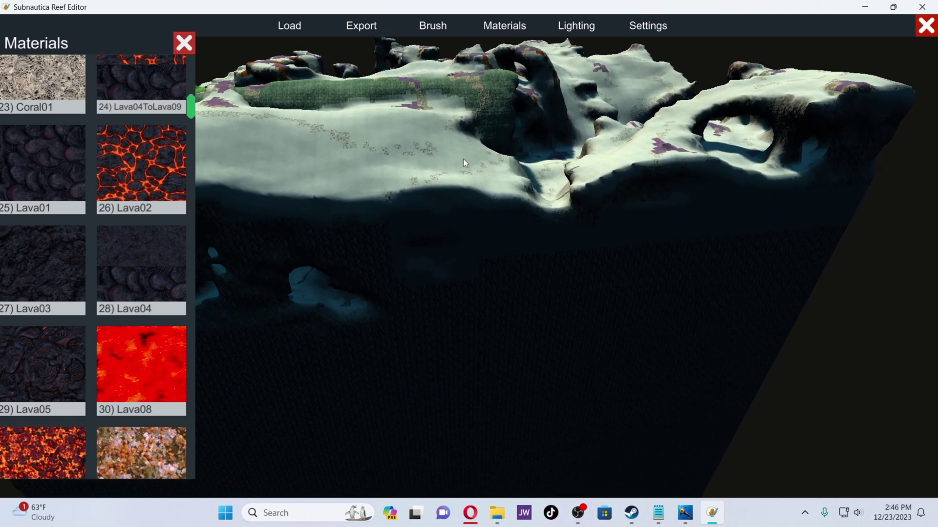
pyautogui.moveTo(463, 160); pyautogui.dragTo(643, 139, button='middle')
# Move the camera in close to the terrain and open the Brush settings at size 10.0
pyautogui.scroll(3, 370, 153)
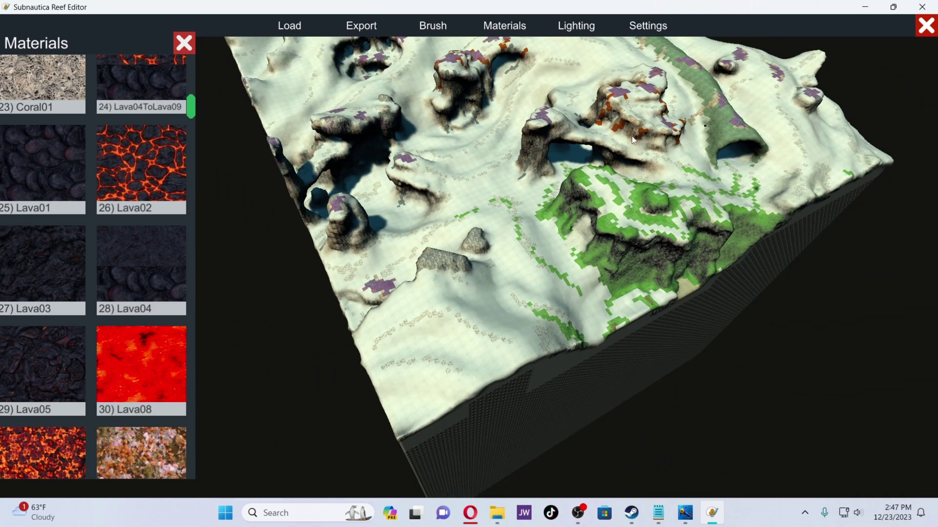
pyautogui.scroll(3, 633, 141)
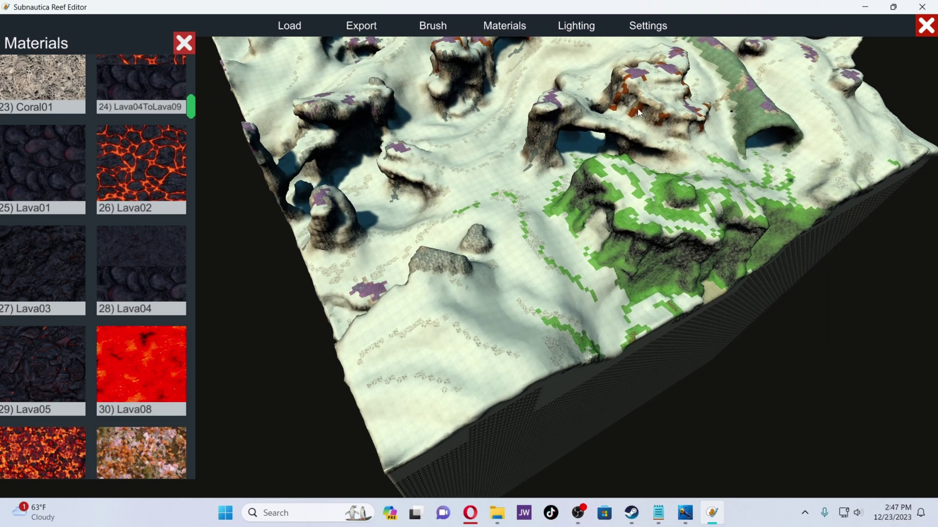
pyautogui.scroll(3, 559, 122)
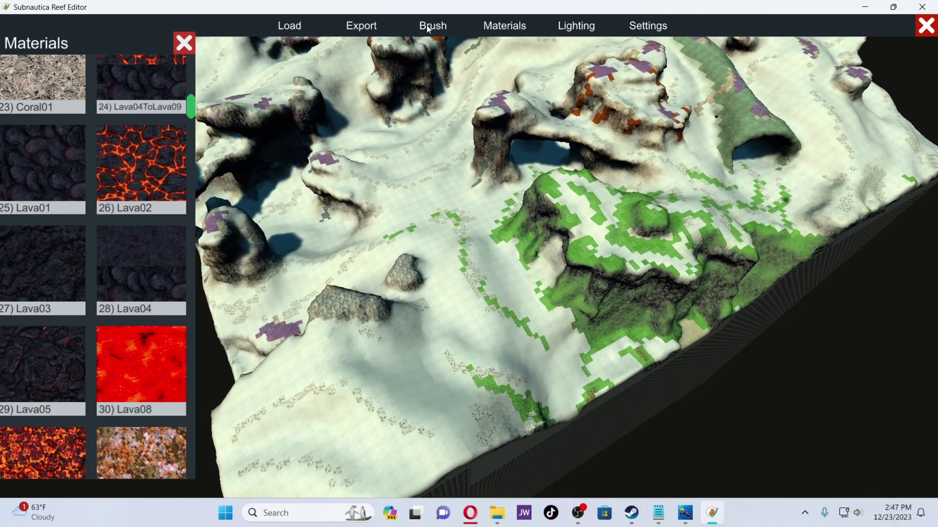
pyautogui.press('w')
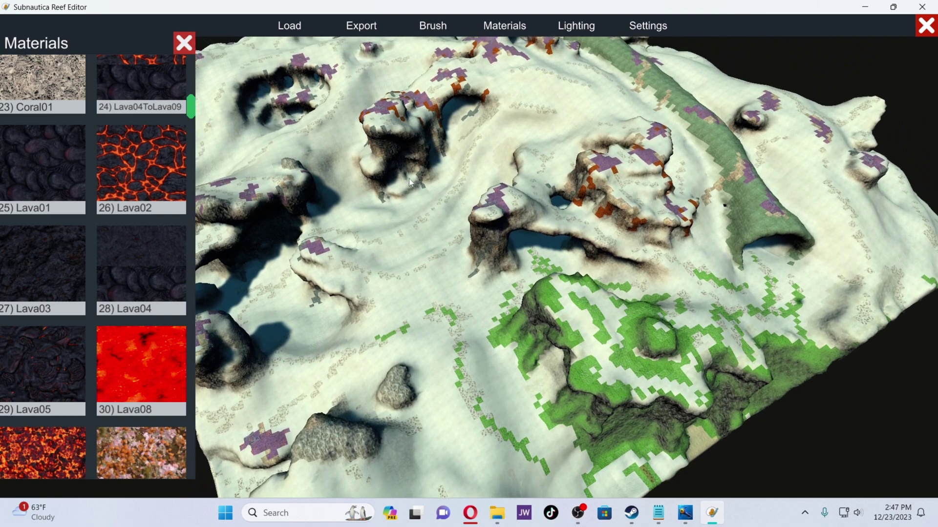
pyautogui.press('w')
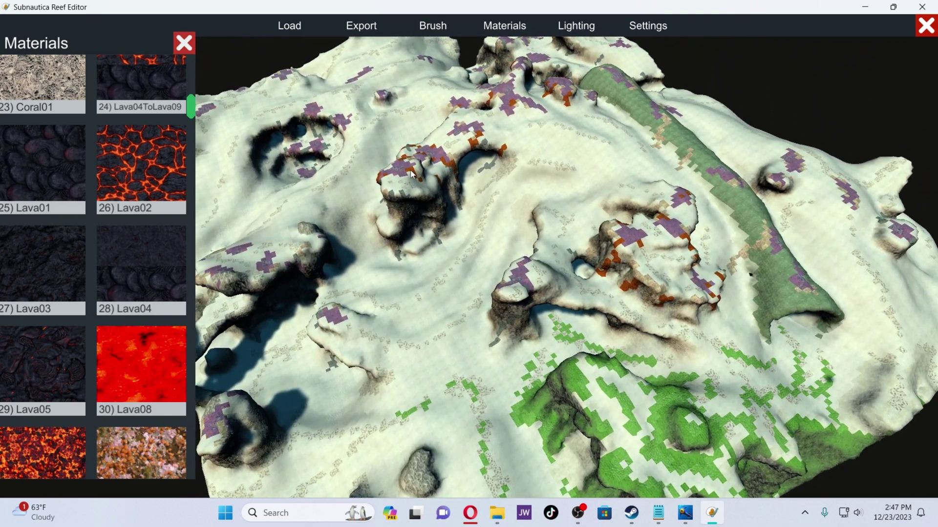
pyautogui.click(428, 25)
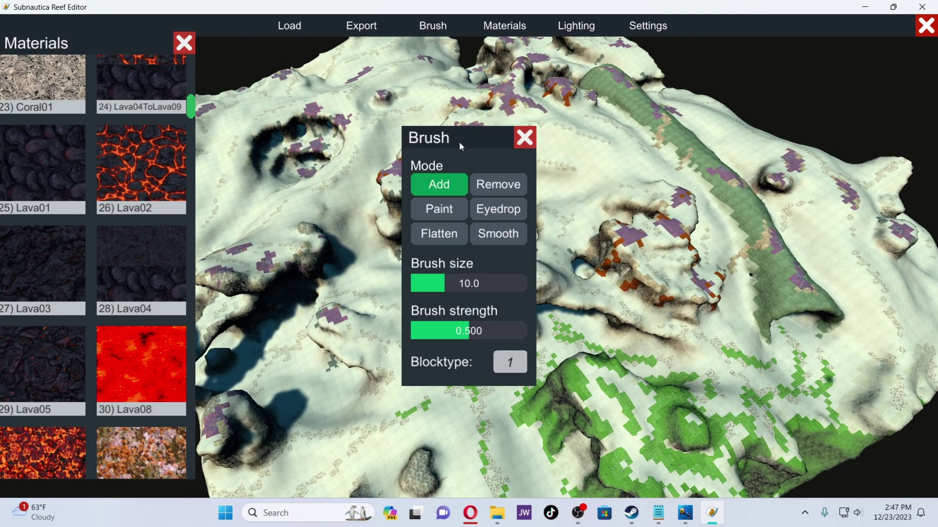
# Raise a round terrain pillar with Add, then flatten and smooth its top
pyautogui.moveTo(488, 135)
pyautogui.mouseDown()
pyautogui.moveTo(634, 130)
pyautogui.moveTo(882, 81)
pyautogui.moveTo(872, 67)
pyautogui.mouseUp()
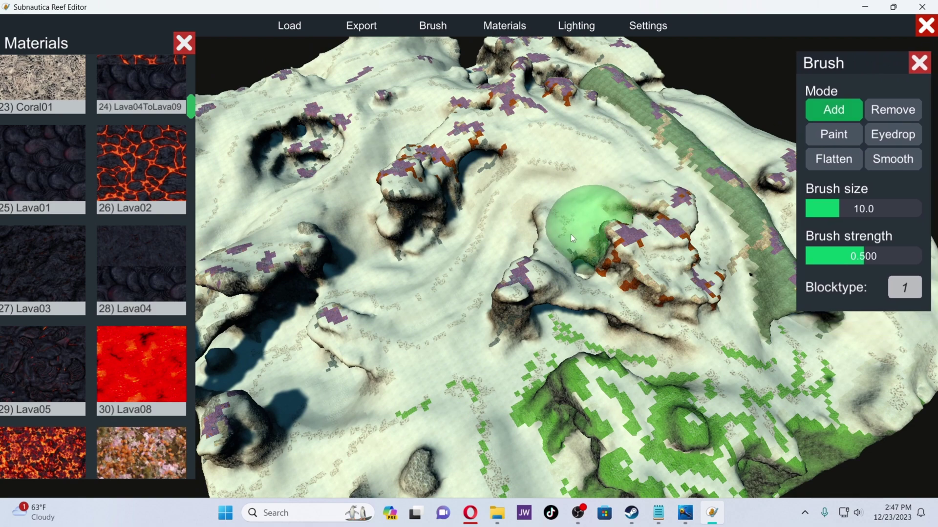
pyautogui.moveTo(570, 234); pyautogui.dragTo(577, 215)
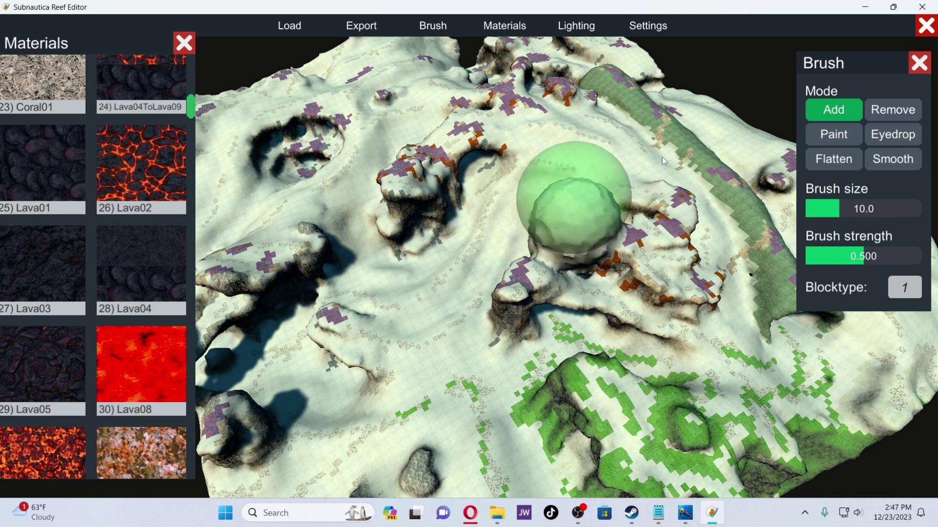
pyautogui.click(837, 161)
pyautogui.click(576, 212)
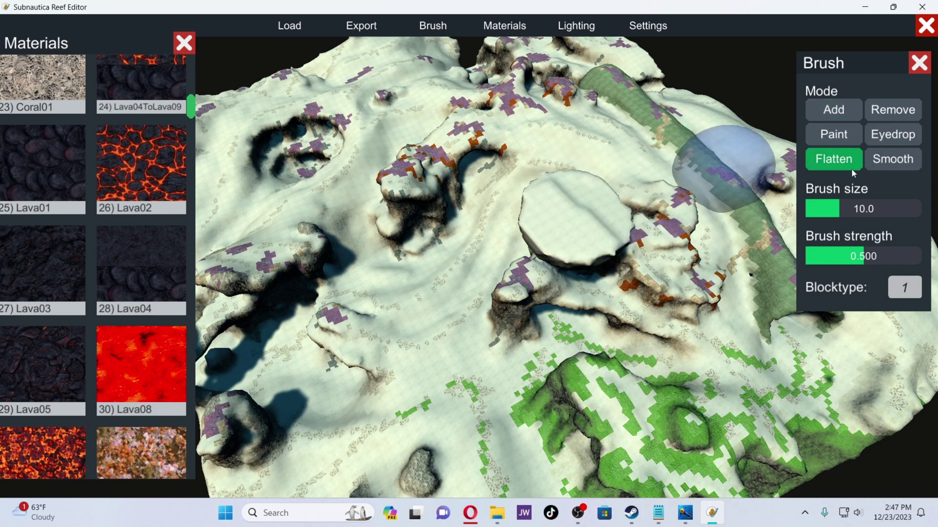
pyautogui.click(905, 166)
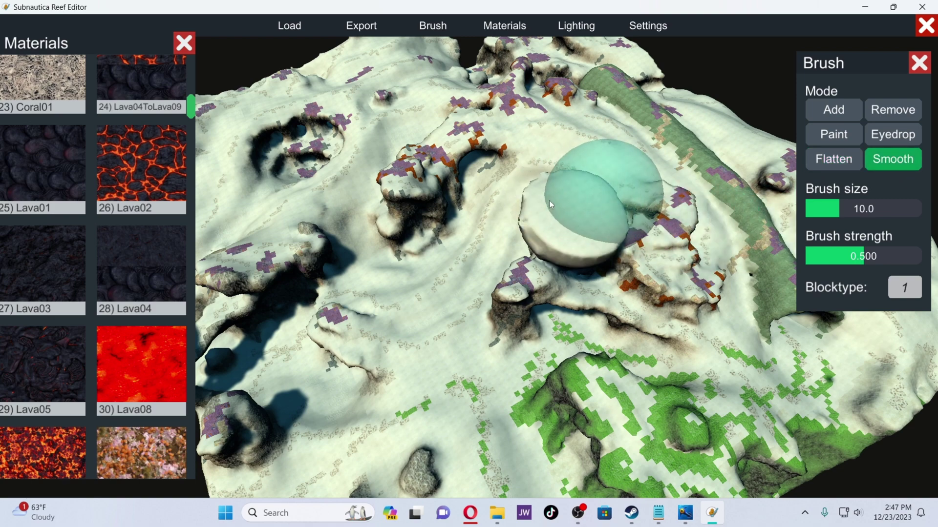
pyautogui.moveTo(549, 200); pyautogui.dragTo(587, 187)
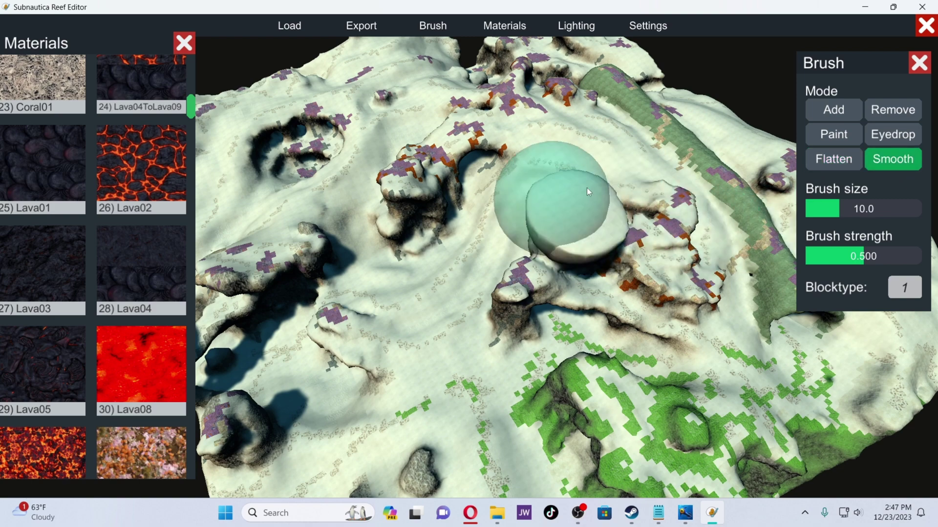
# Dig a round pit into the ground below the pillar with Remove
pyautogui.click(888, 113)
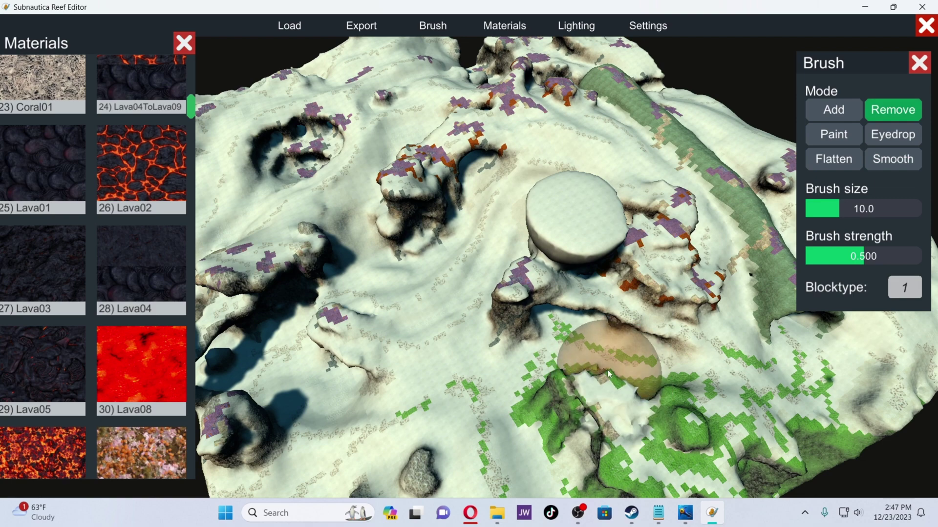
pyautogui.moveTo(608, 374)
pyautogui.mouseDown()
pyautogui.moveTo(574, 383)
pyautogui.moveTo(621, 370)
pyautogui.moveTo(589, 390)
pyautogui.moveTo(614, 377)
pyautogui.moveTo(637, 378)
pyautogui.moveTo(636, 390)
pyautogui.moveTo(597, 392)
pyautogui.moveTo(601, 375)
pyautogui.moveTo(626, 376)
pyautogui.moveTo(596, 386)
pyautogui.moveTo(598, 370)
pyautogui.moveTo(619, 374)
pyautogui.moveTo(618, 388)
pyautogui.moveTo(596, 373)
pyautogui.moveTo(615, 355)
pyautogui.moveTo(605, 375)
pyautogui.mouseUp()
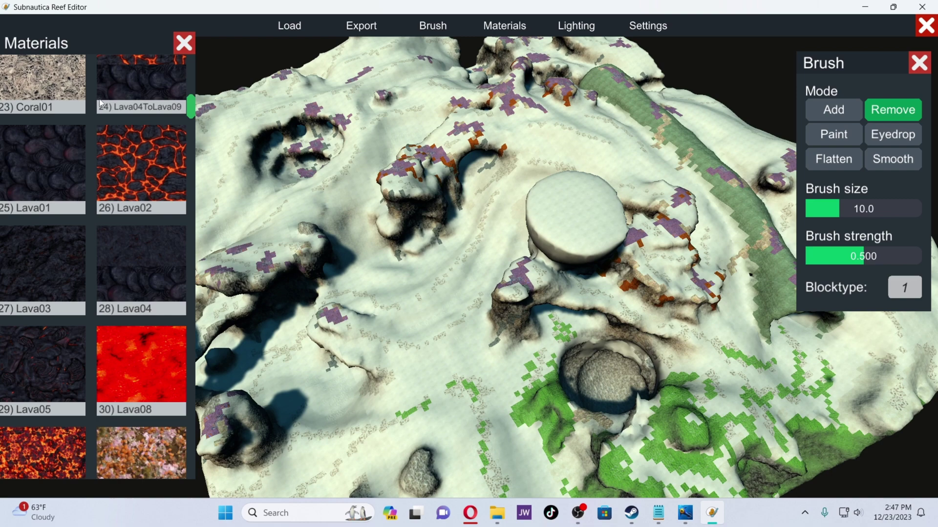
pyautogui.click(824, 134)
# Paint red Lava08 (blocktype 30) patches across the terrain, inside the pit, and on the pillar top
pyautogui.moveTo(192, 113); pyautogui.dragTo(192, 116)
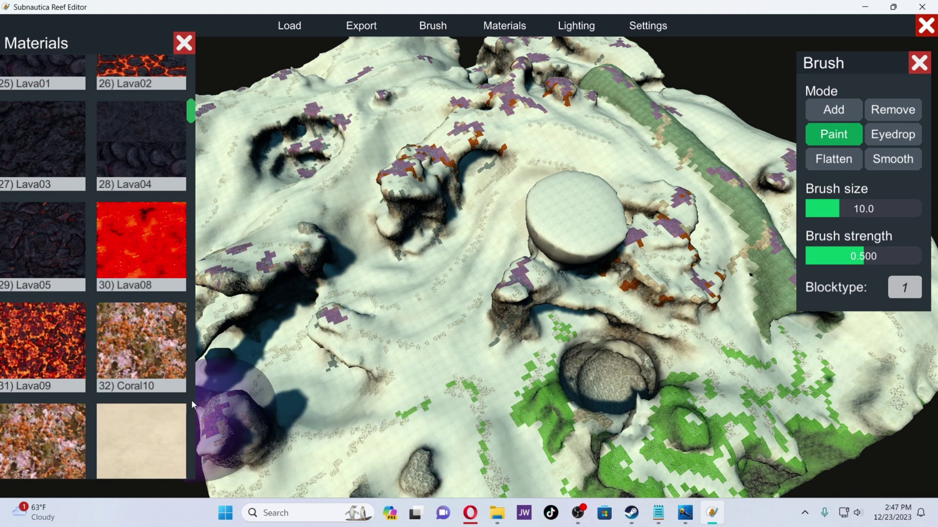
pyautogui.click(148, 255)
pyautogui.click(373, 313)
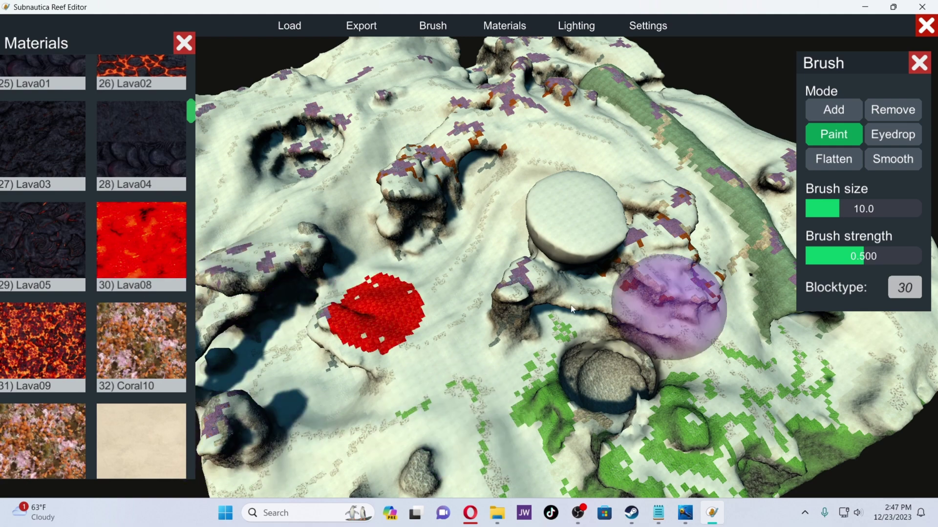
pyautogui.click(665, 302)
pyautogui.click(463, 297)
pyautogui.click(703, 337)
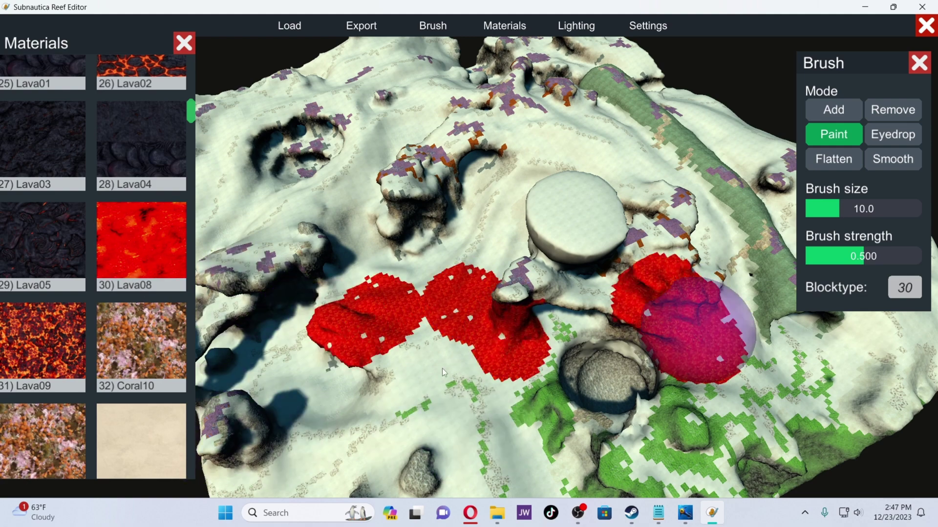
pyautogui.click(600, 386)
pyautogui.click(271, 357)
pyautogui.click(425, 415)
pyautogui.click(585, 274)
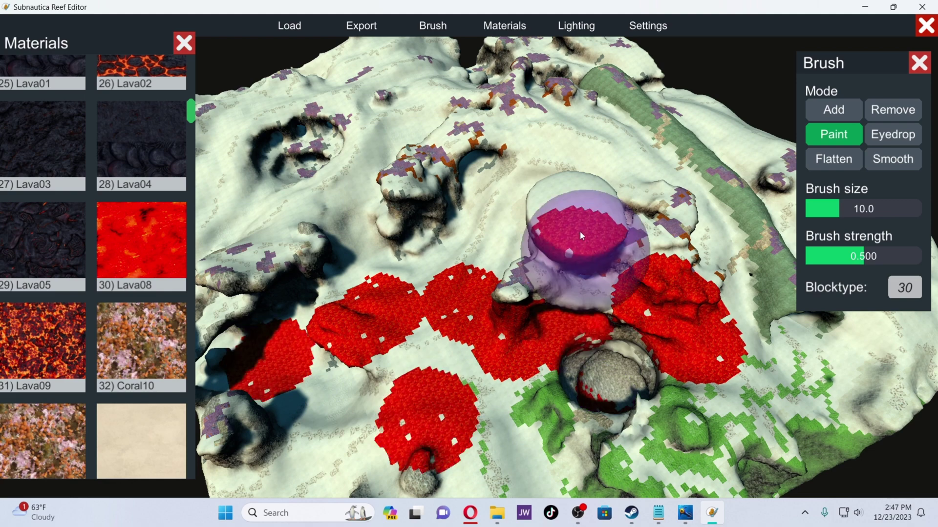
pyautogui.click(581, 224)
# In Remove mode with brush size 22.3 and strength 0.764, carve a giant crater beside the pillar
pyautogui.click(887, 111)
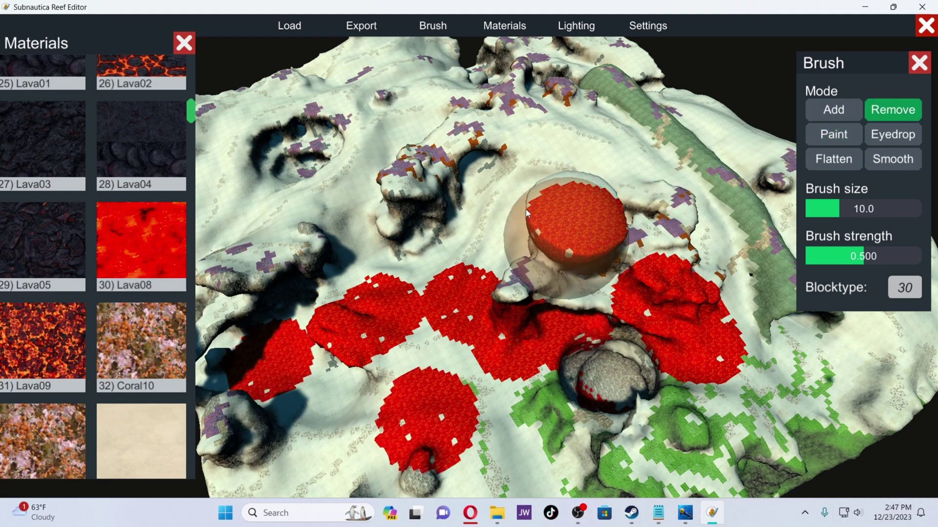
pyautogui.click(566, 222)
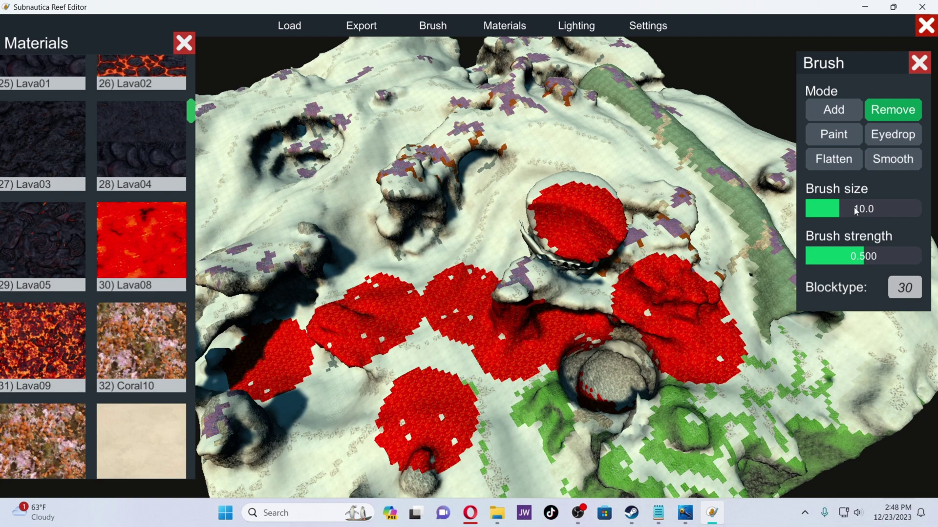
pyautogui.moveTo(856, 210); pyautogui.dragTo(887, 227)
pyautogui.moveTo(877, 263); pyautogui.dragTo(894, 258)
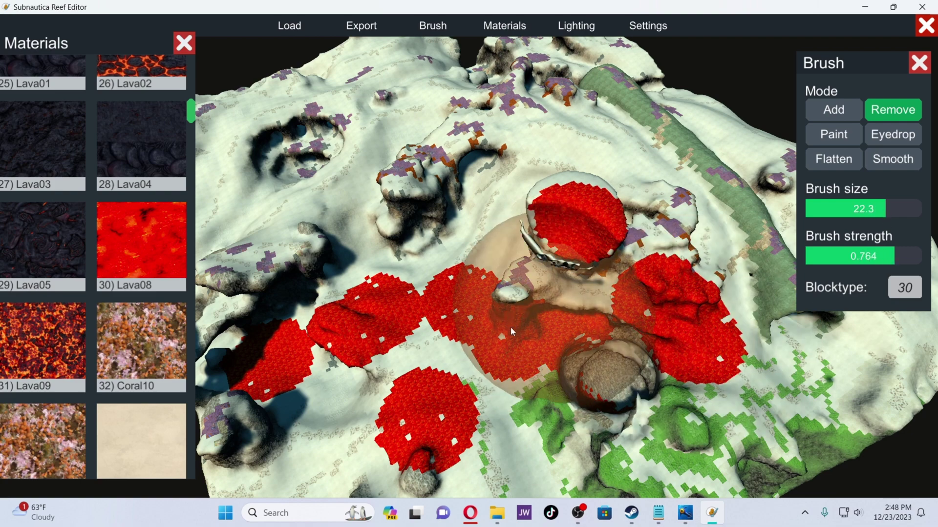
pyautogui.click(510, 327)
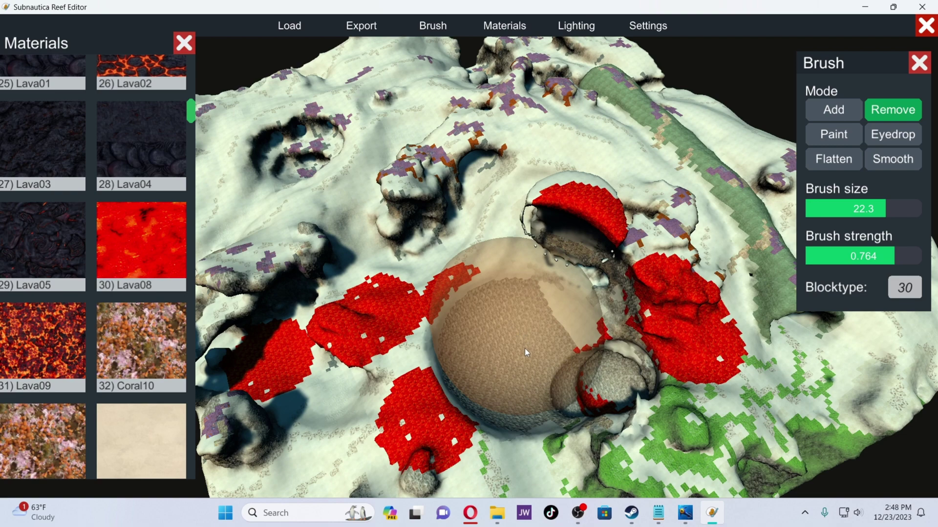
# Look around the new hole and return the brush to Paint mode
pyautogui.scroll(5, 525, 349)
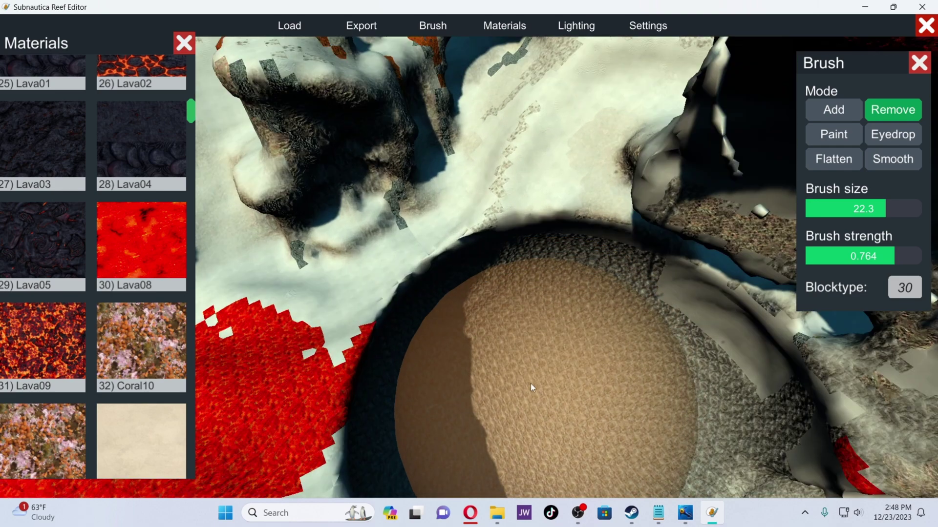
pyautogui.press('d')
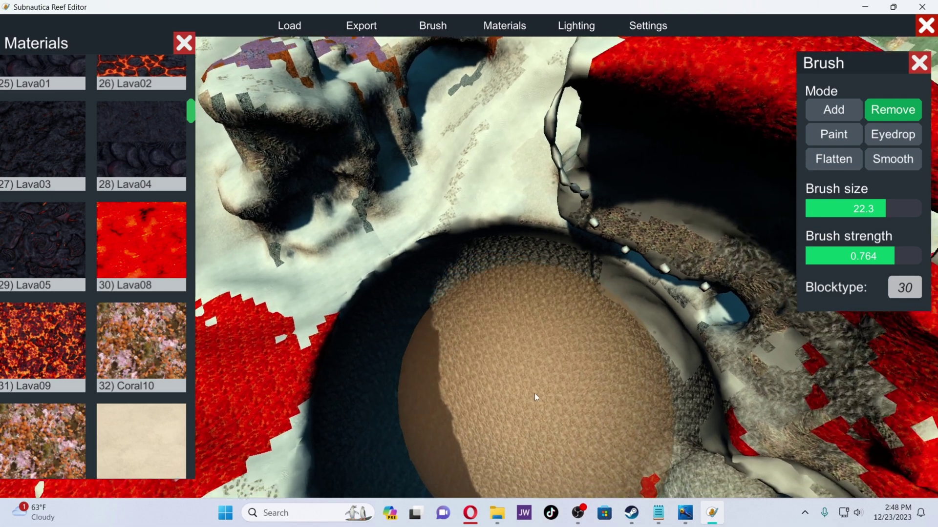
pyautogui.scroll(-1, 534, 394)
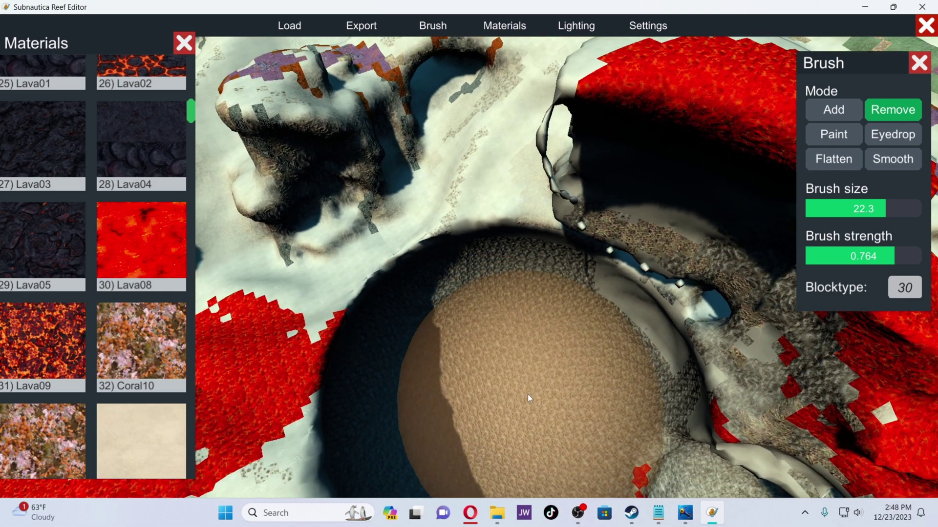
pyautogui.scroll(4, 528, 395)
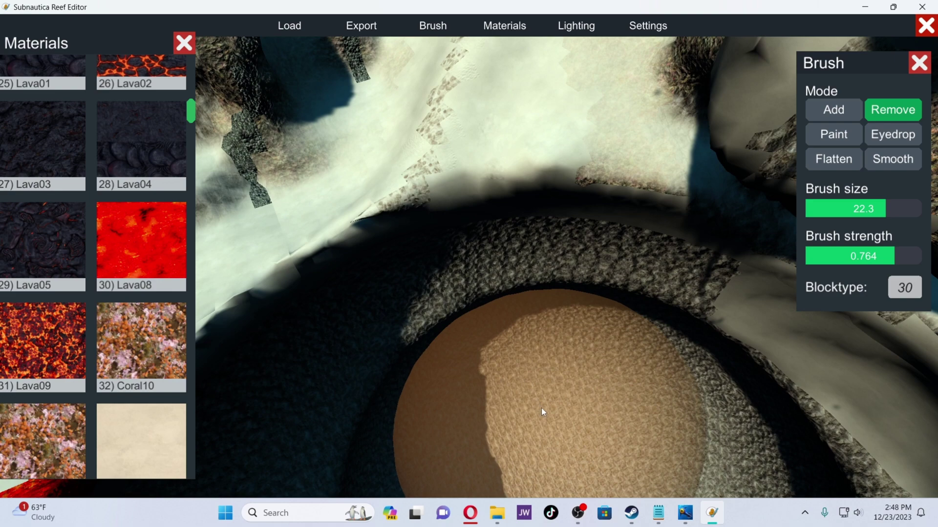
pyautogui.scroll(-3, 556, 417)
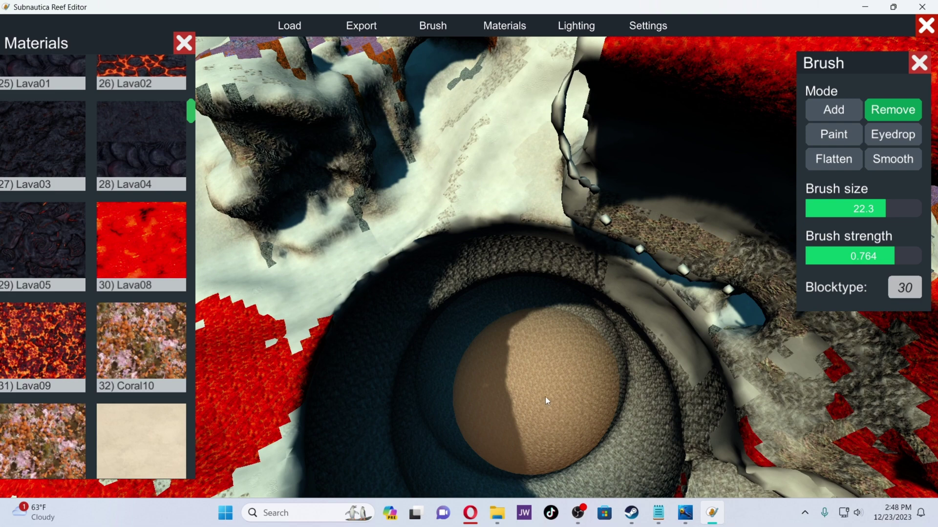
pyautogui.click(834, 139)
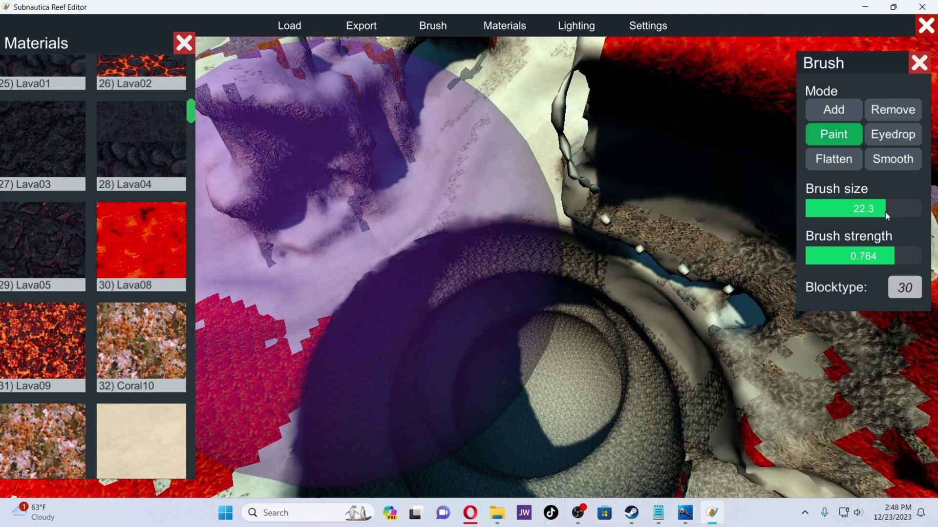
# At brush strength 0.433, paint Lava08 around the pit rim, its sides and inside rock
pyautogui.moveTo(884, 214); pyautogui.dragTo(870, 213)
pyautogui.moveTo(881, 258); pyautogui.dragTo(856, 258)
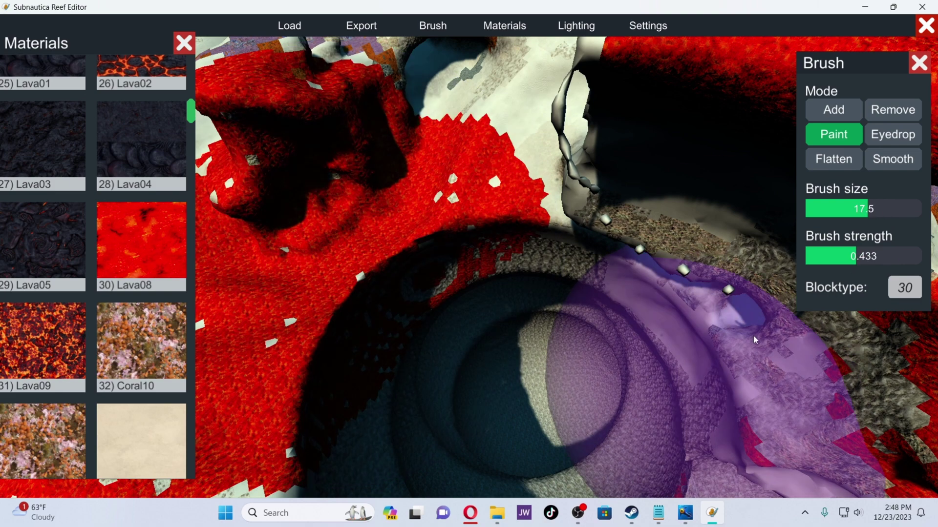
pyautogui.moveTo(723, 377)
pyautogui.mouseDown()
pyautogui.moveTo(579, 314)
pyautogui.moveTo(618, 138)
pyautogui.moveTo(610, 82)
pyautogui.mouseUp()
pyautogui.scroll(-8, 482, 308)
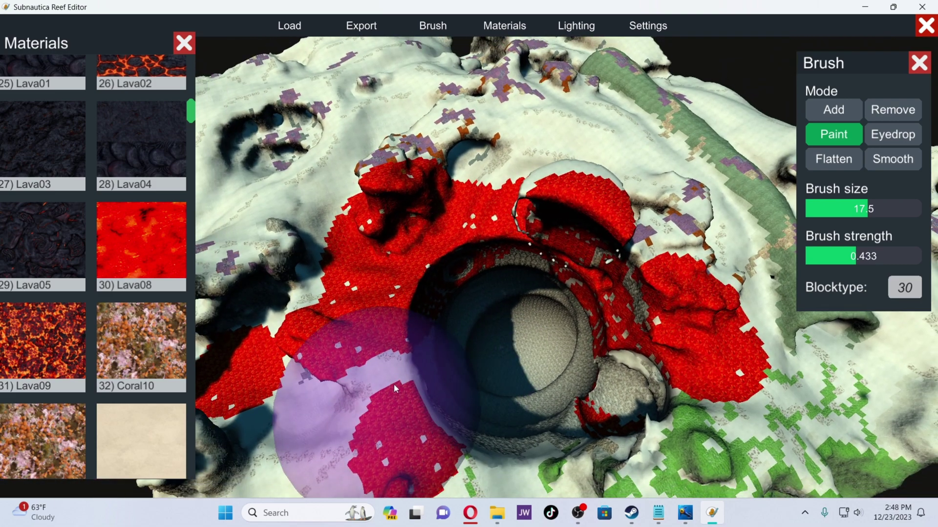
pyautogui.moveTo(396, 388); pyautogui.dragTo(448, 377)
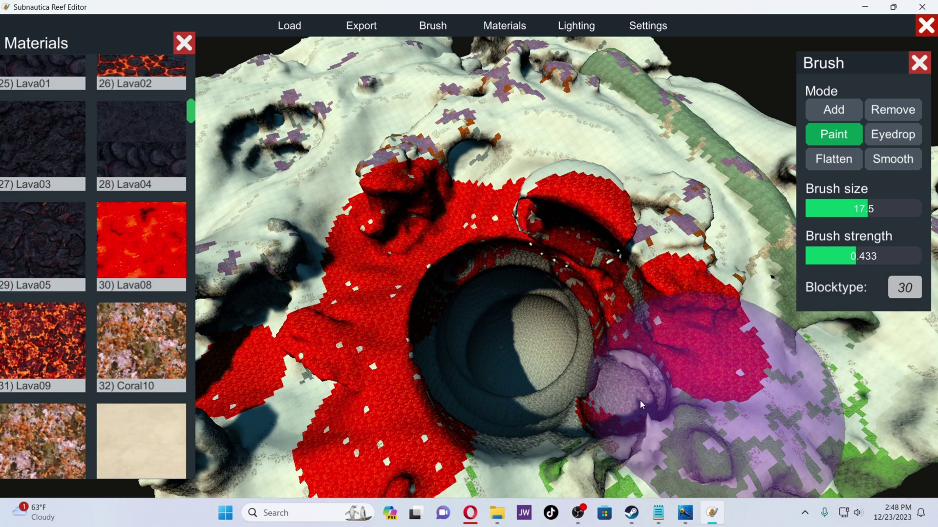
pyautogui.moveTo(640, 399)
pyautogui.mouseDown()
pyautogui.moveTo(681, 389)
pyautogui.moveTo(680, 297)
pyautogui.mouseUp()
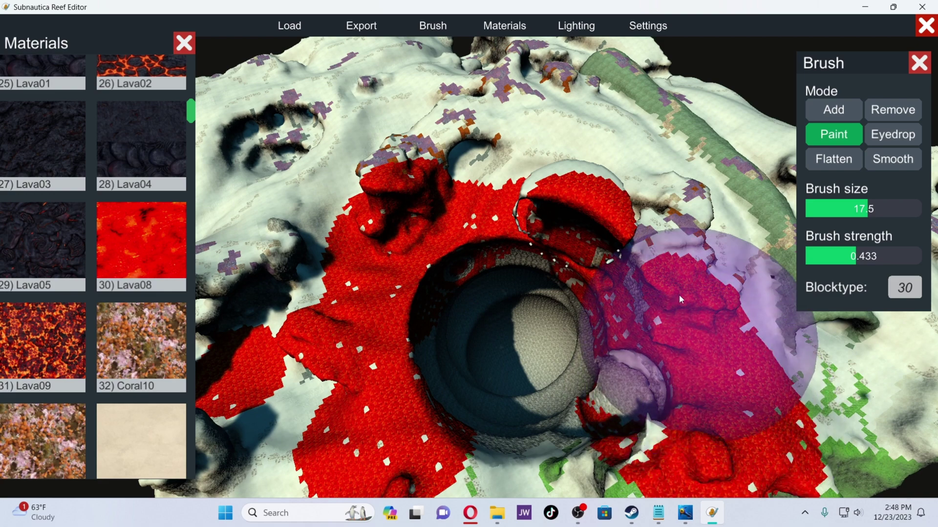
pyautogui.click(673, 227)
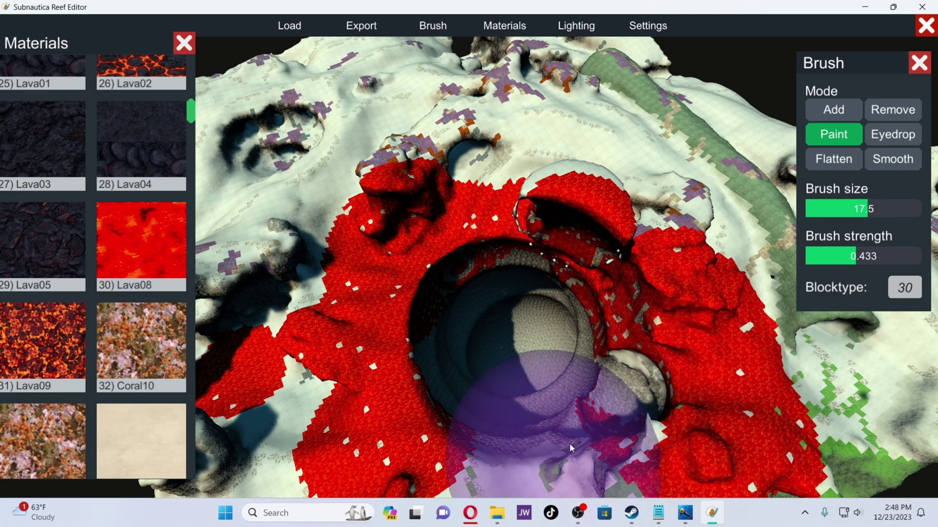
pyautogui.click(629, 377)
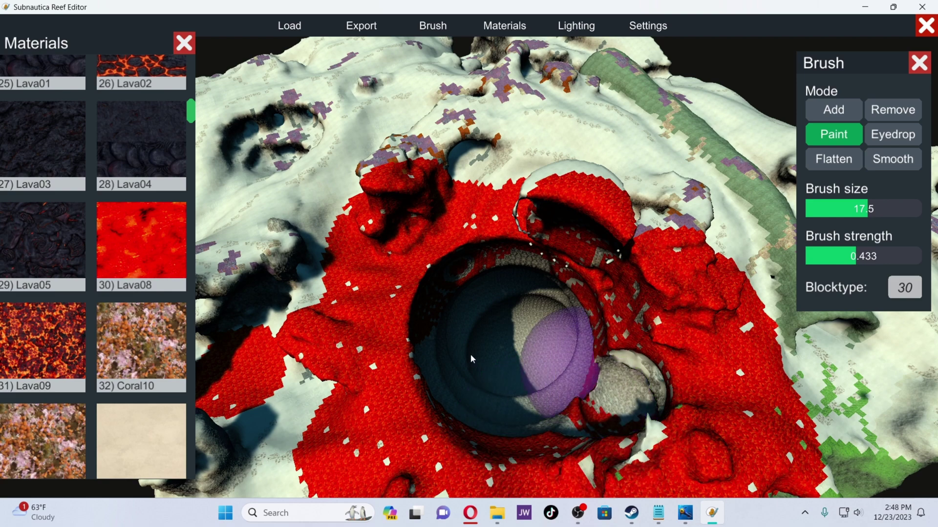
# Paint Lava08 patches on the green ridge, above the pit and upper-left, then open Export Batch
pyautogui.scroll(5, 586, 415)
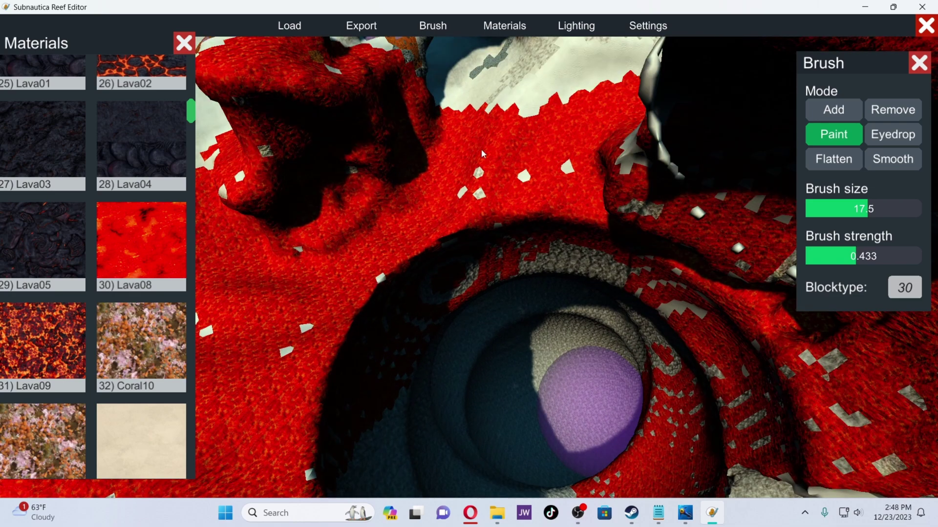
pyautogui.scroll(-5, 482, 148)
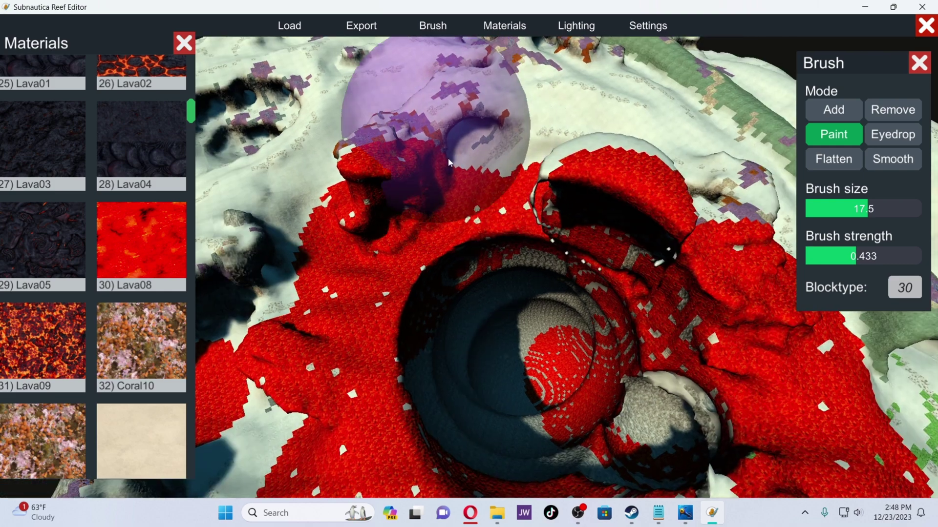
pyautogui.moveTo(449, 163)
pyautogui.mouseDown(button='right')
pyautogui.moveTo(445, 191)
pyautogui.moveTo(559, 168)
pyautogui.mouseUp(button='right')
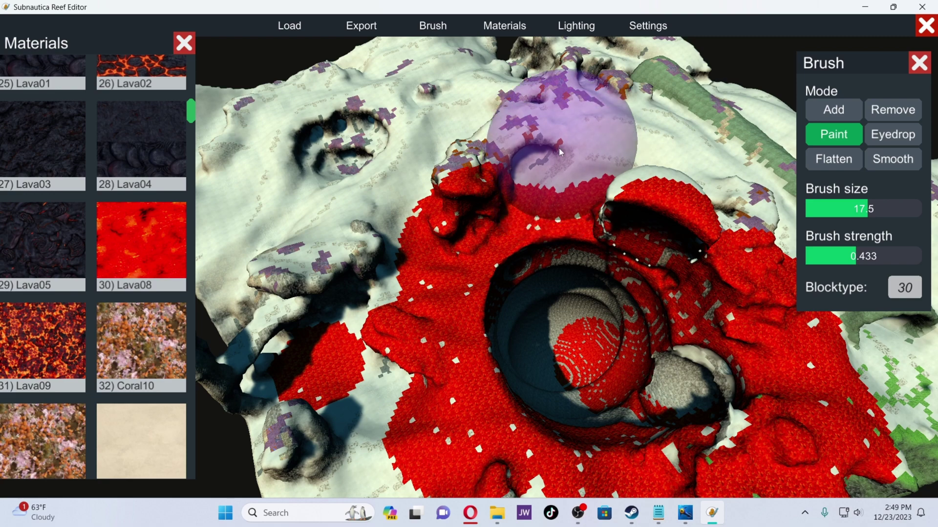
pyautogui.scroll(-3, 559, 152)
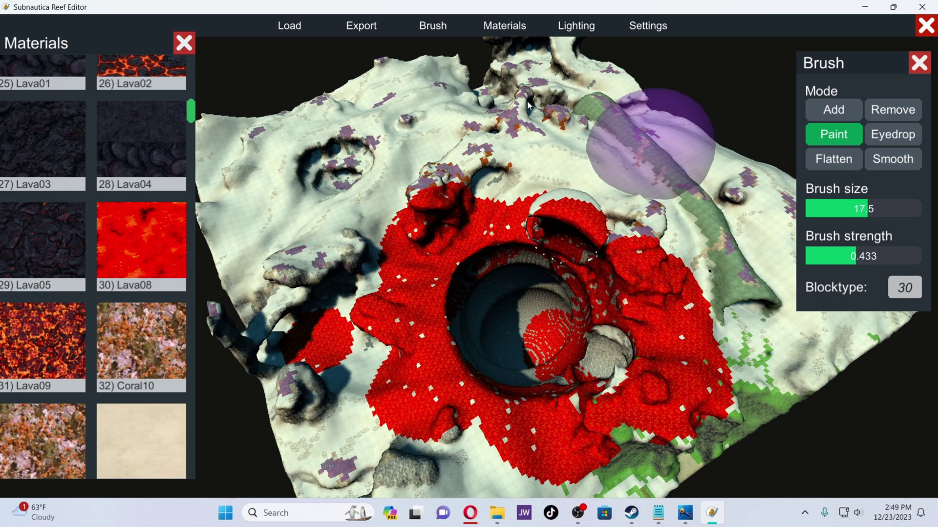
pyautogui.click(597, 165)
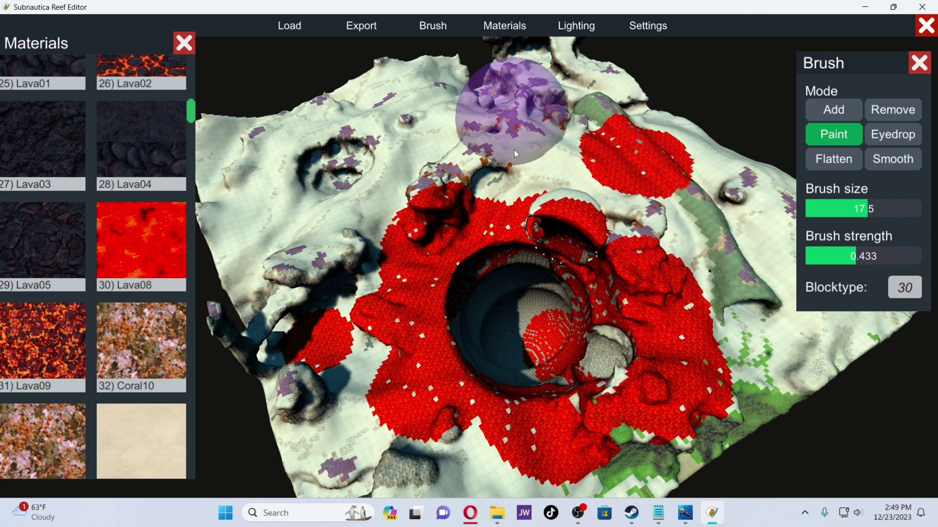
pyautogui.click(507, 131)
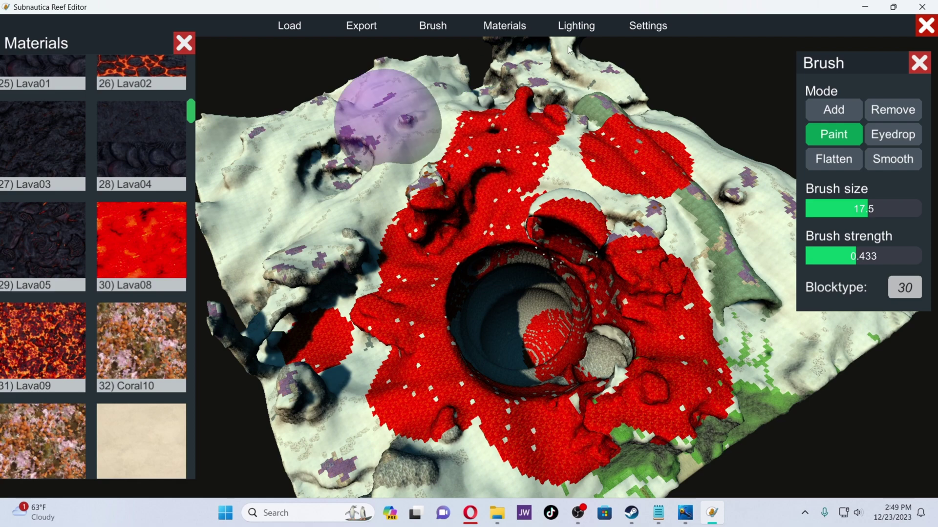
pyautogui.click(387, 116)
pyautogui.click(358, 30)
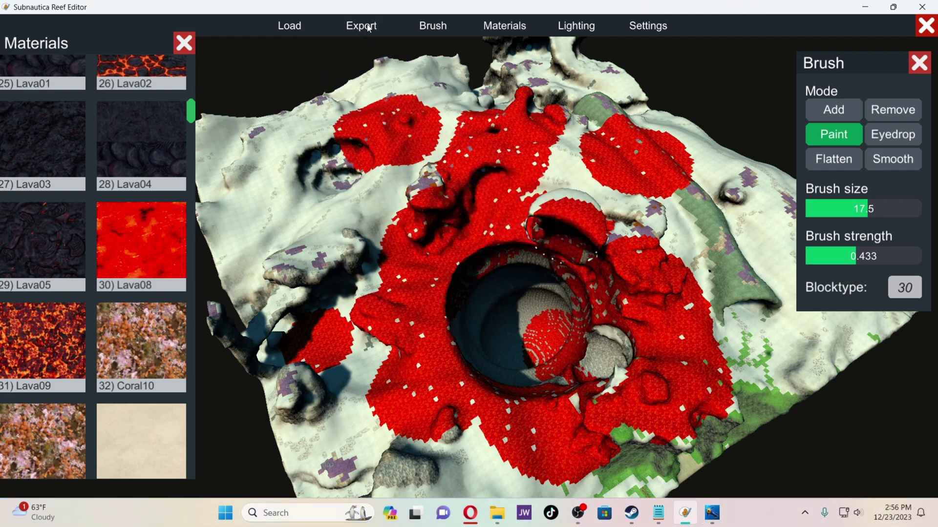
pyautogui.click(368, 28)
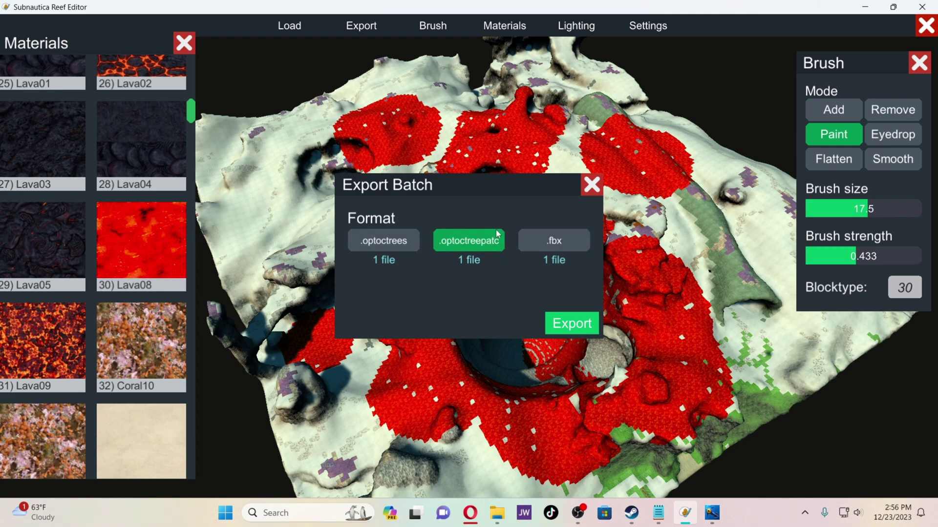
# Export the terrain in .optoctreepatch format, bringing up the Save patch as dialog
pyautogui.click(565, 324)
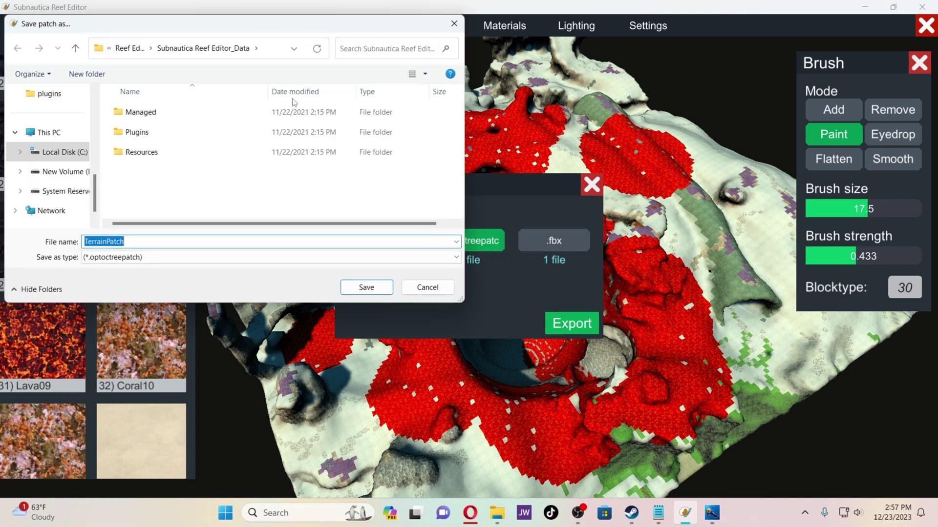
# Go up four folder levels to the Subnautica game folder
pyautogui.click(75, 48)
pyautogui.click(76, 49)
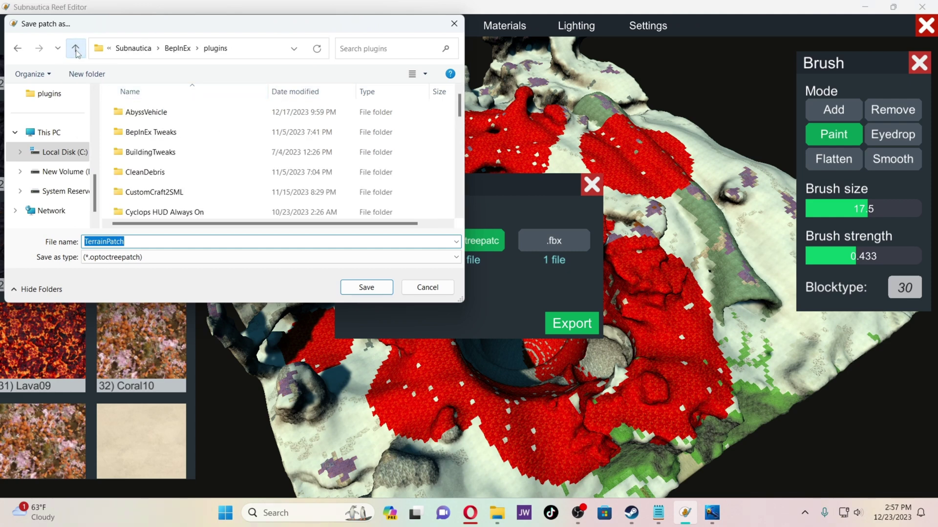
pyautogui.click(75, 49)
pyautogui.click(76, 49)
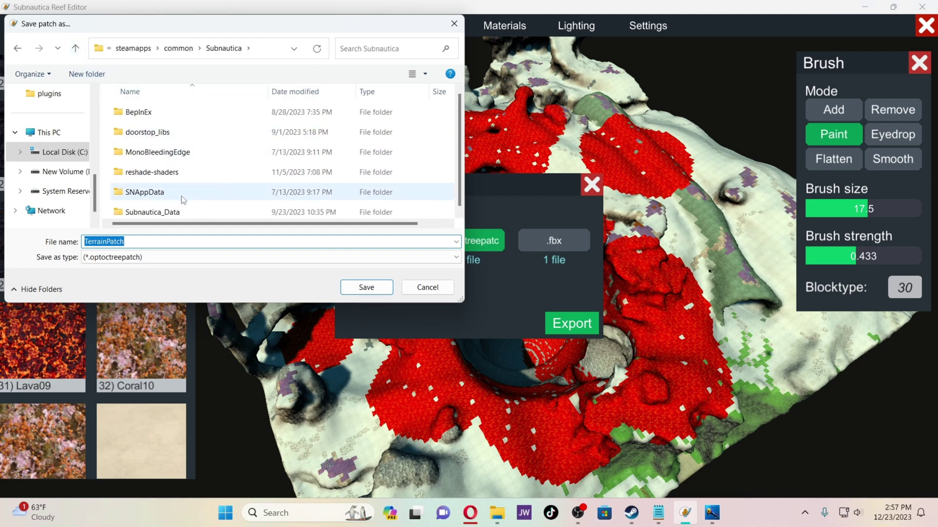
pyautogui.scroll(-1, 161, 205)
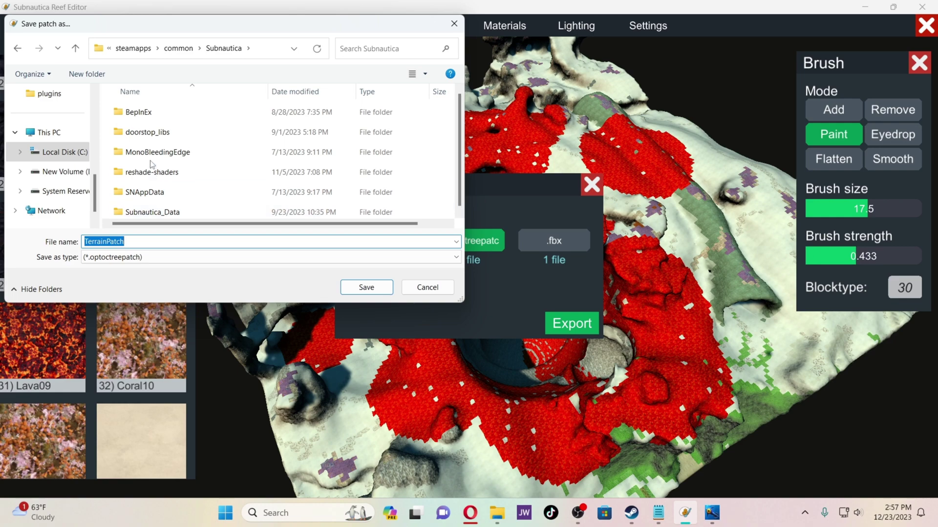
# Save TerrainPatch into BepInEx\plugins\TerrainPatcher\patches, then reopen the export options
pyautogui.doubleClick(138, 110)
pyautogui.click(128, 195)
pyautogui.doubleClick(128, 196)
pyautogui.scroll(-10, 166, 188)
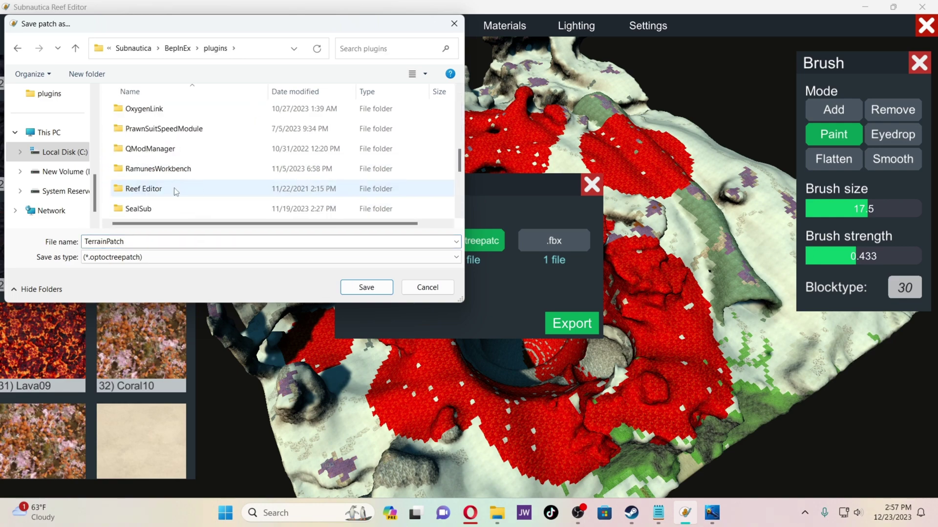
pyautogui.scroll(2, 166, 185)
pyautogui.doubleClick(160, 172)
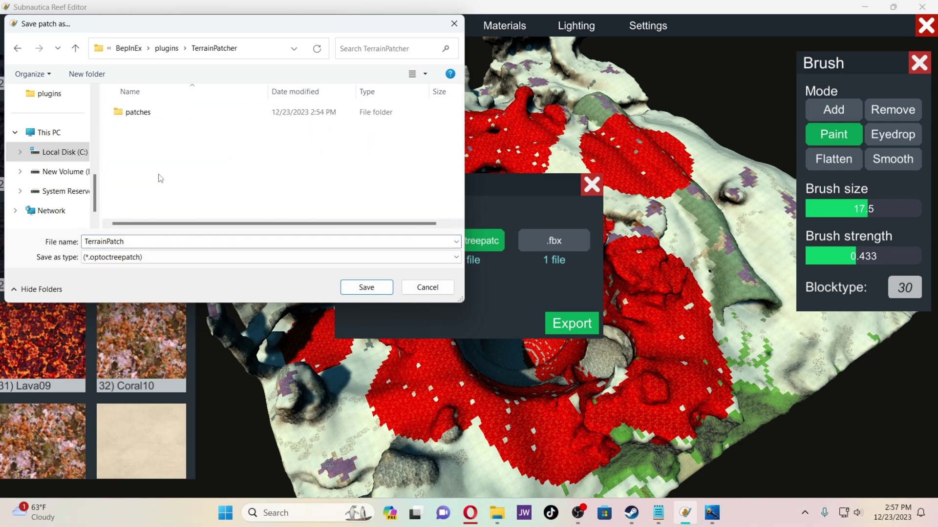
pyautogui.doubleClick(163, 113)
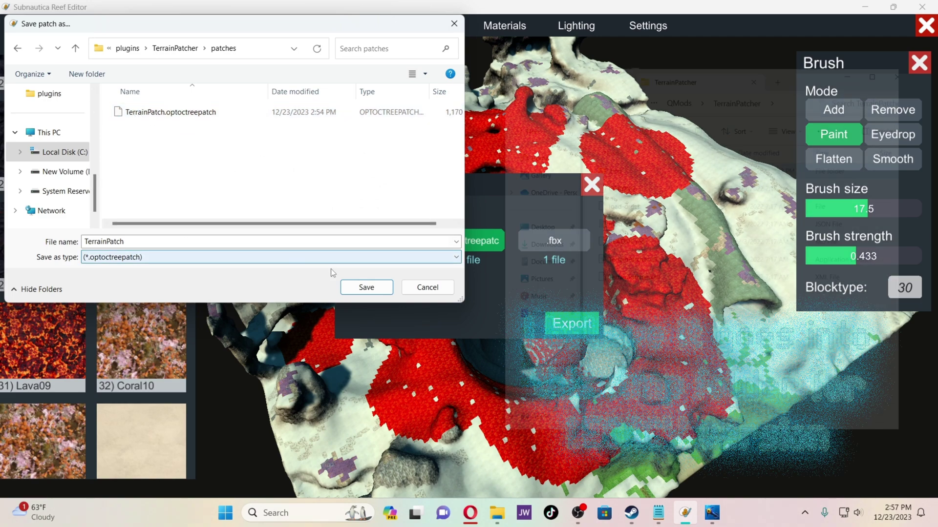
pyautogui.click(405, 289)
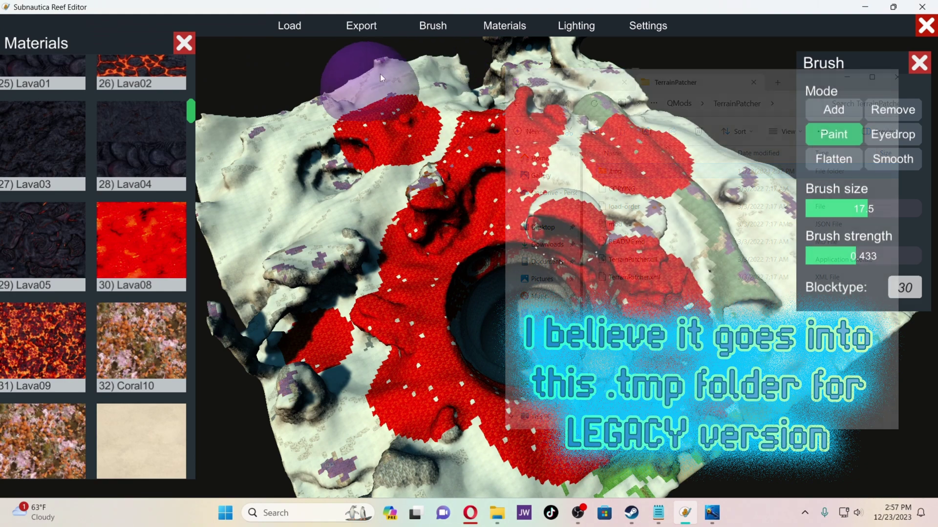
pyautogui.click(365, 27)
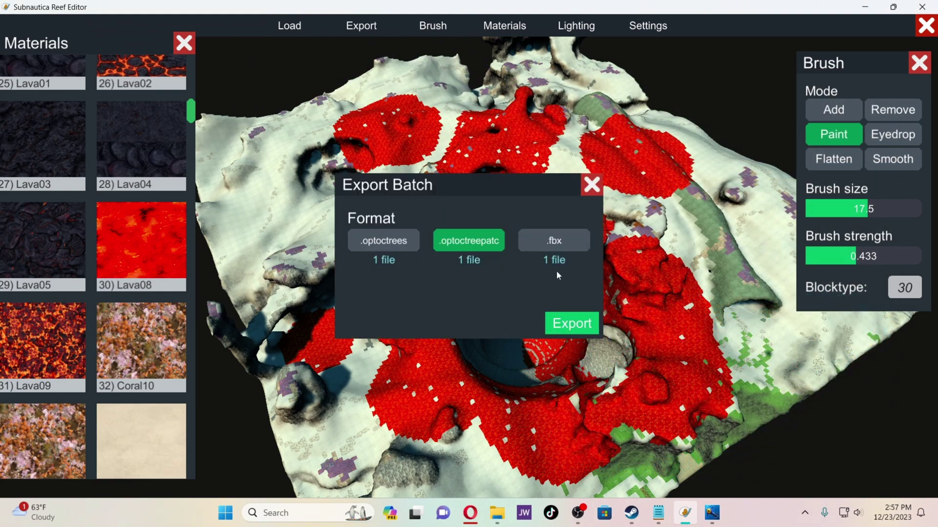